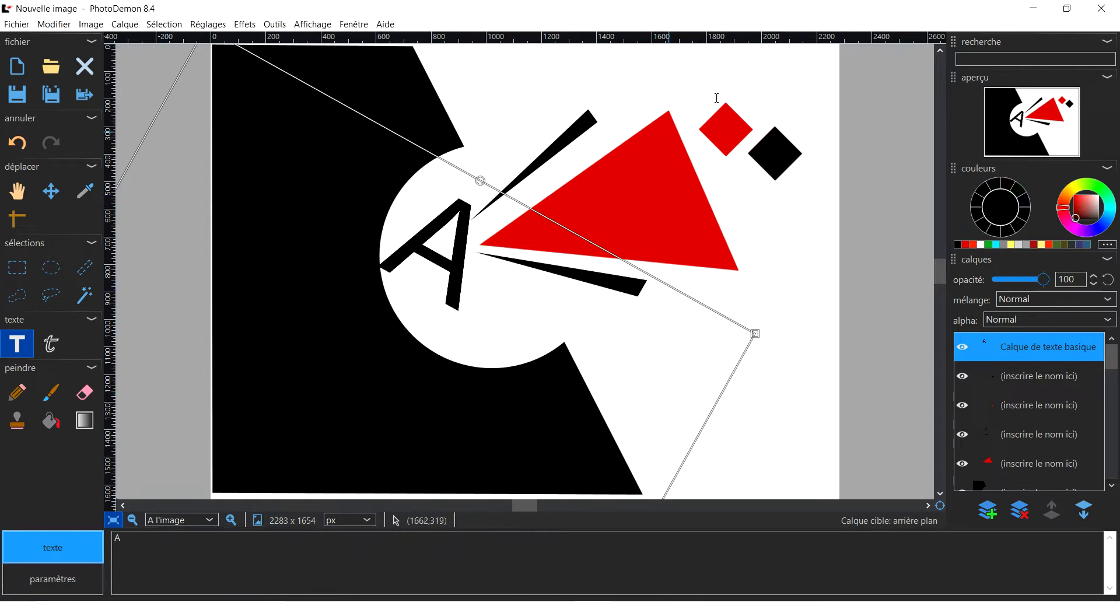
With the background layer active, add a basic text layer reading "r" in the white area above the thin black wedge
click(51, 193)
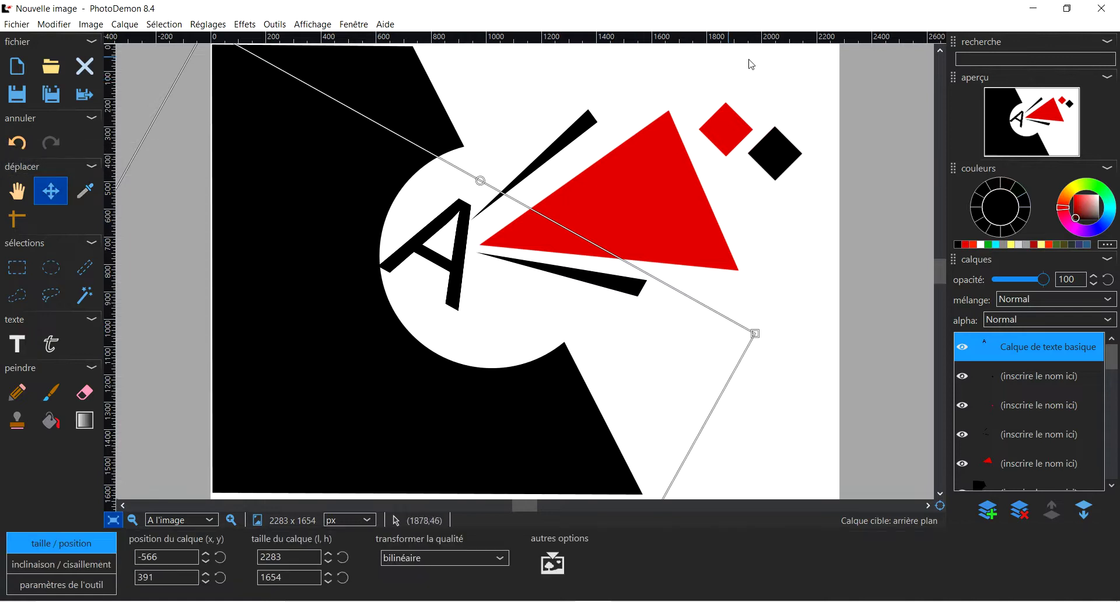
click(825, 69)
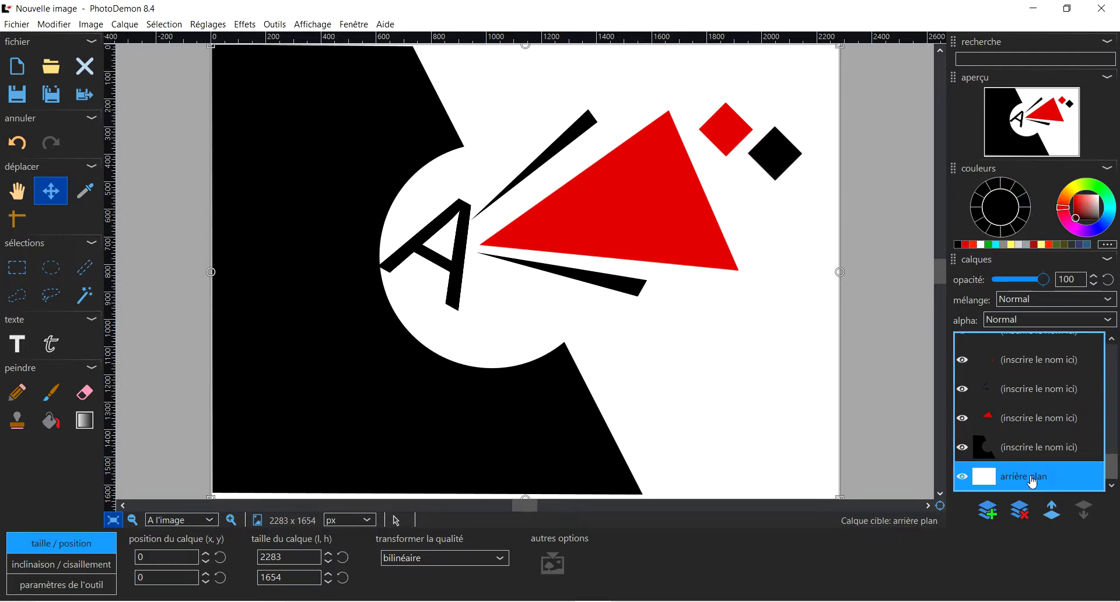
drag(1112, 467, 1116, 351)
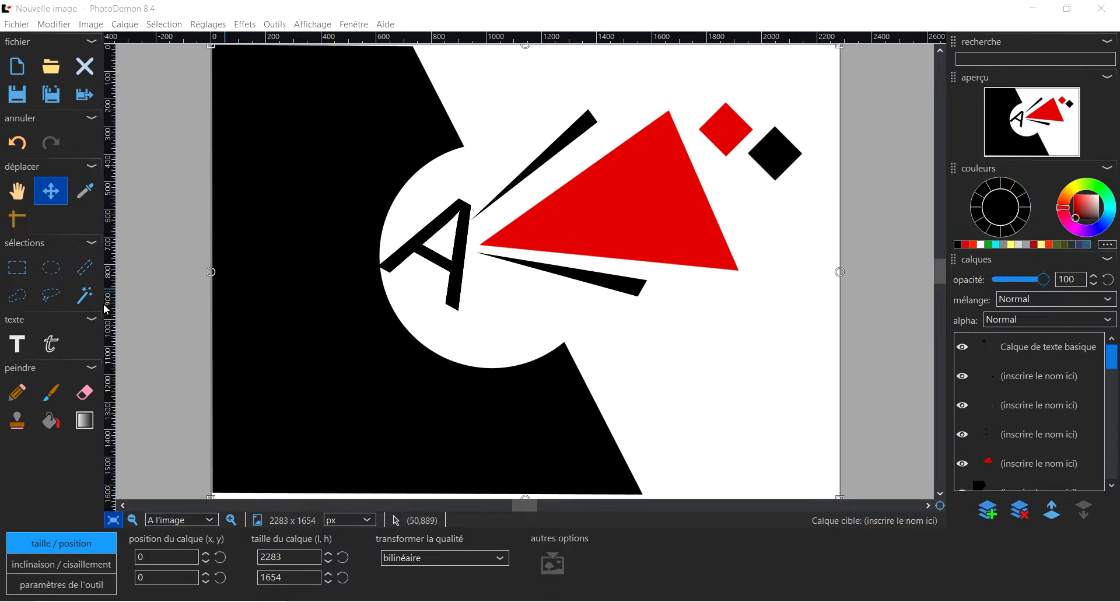
click(17, 344)
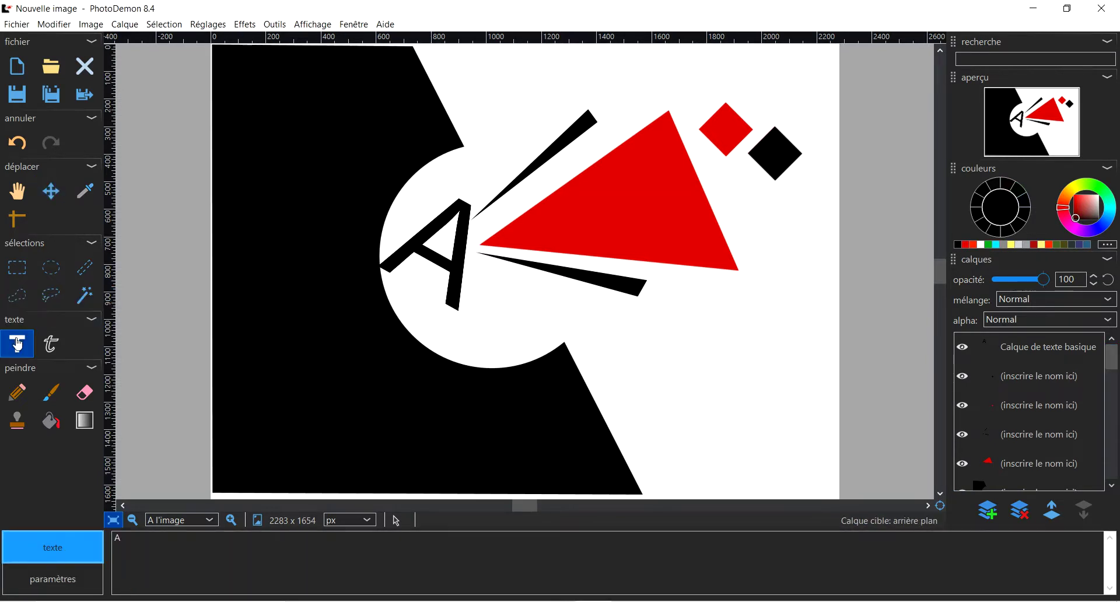
click(132, 540)
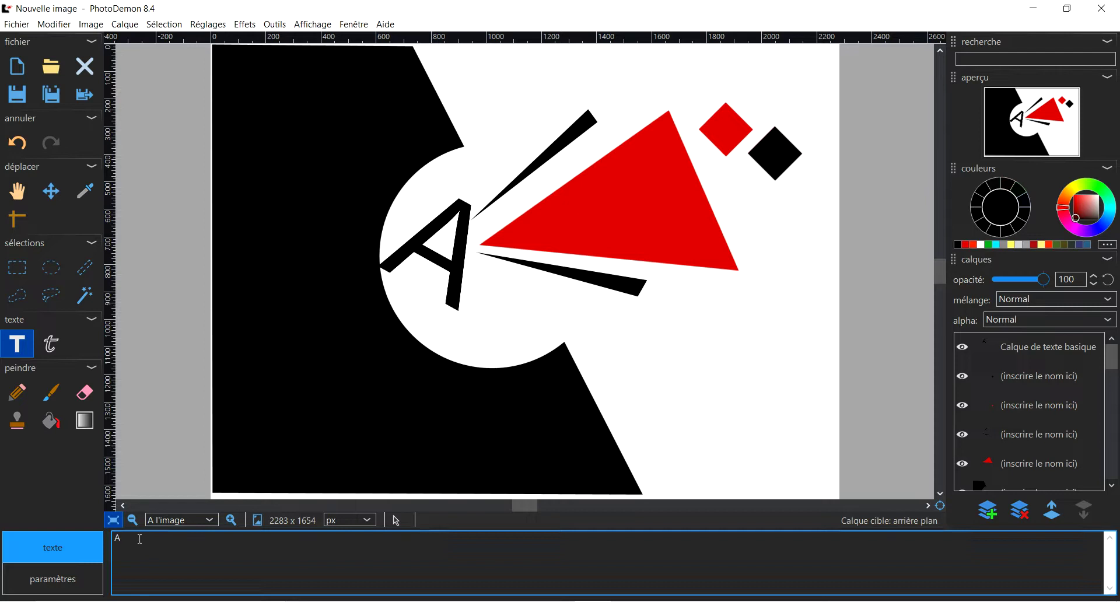
drag(132, 538, 113, 542)
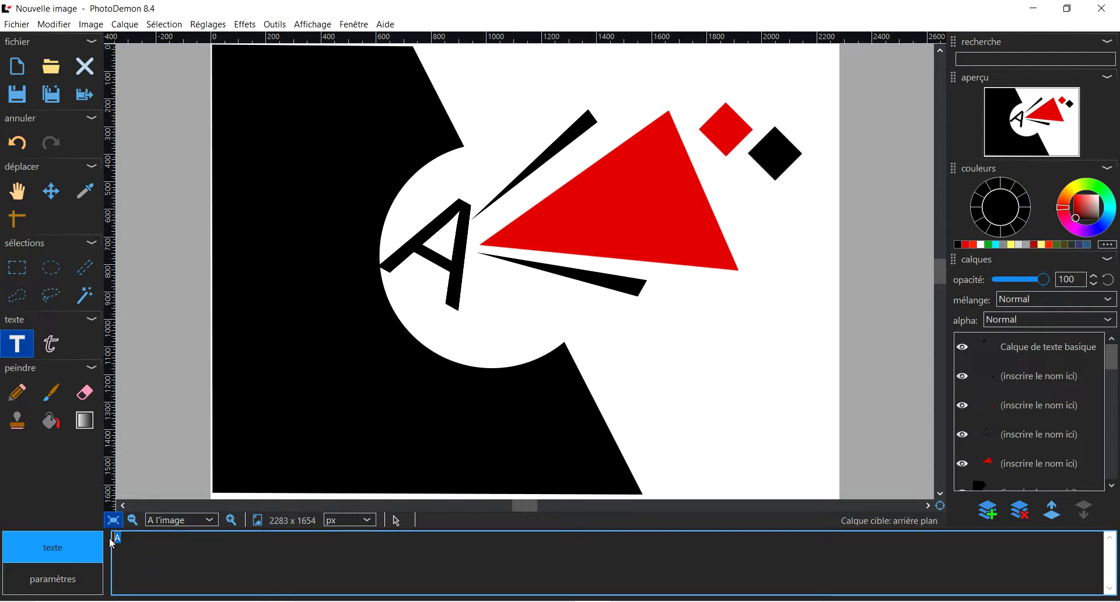
click(68, 579)
click(237, 562)
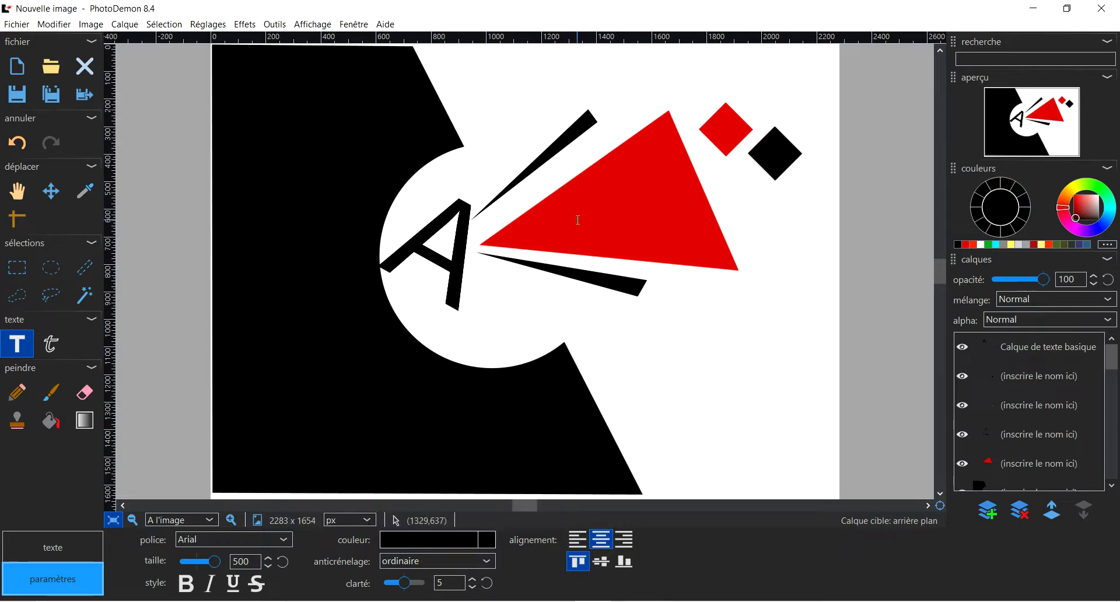
click(509, 92)
text(r)
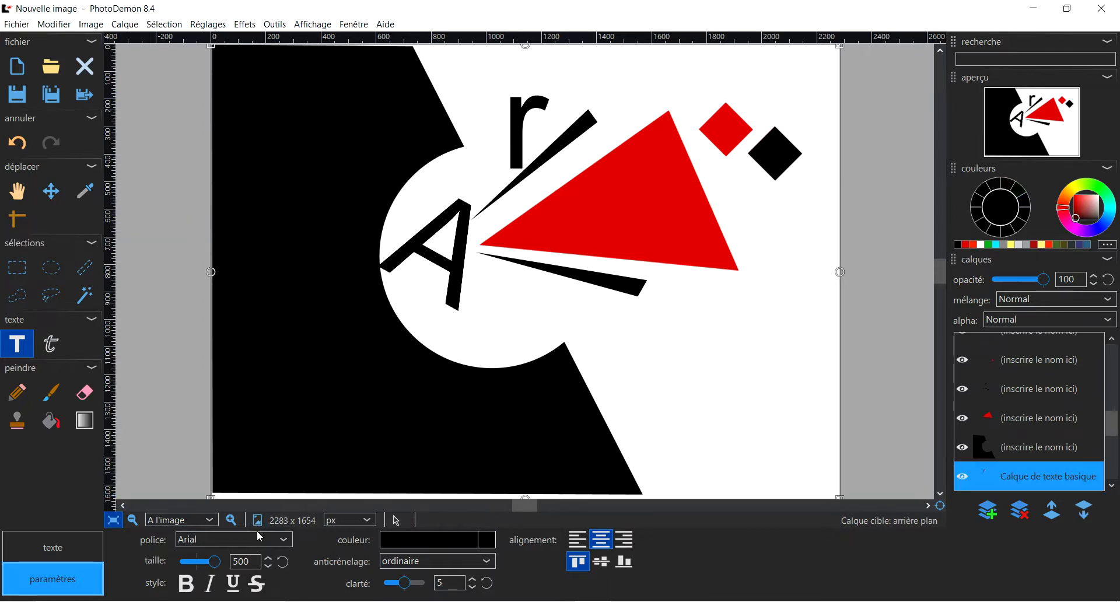
Set the font size of the letter "r" to 404
click(217, 567)
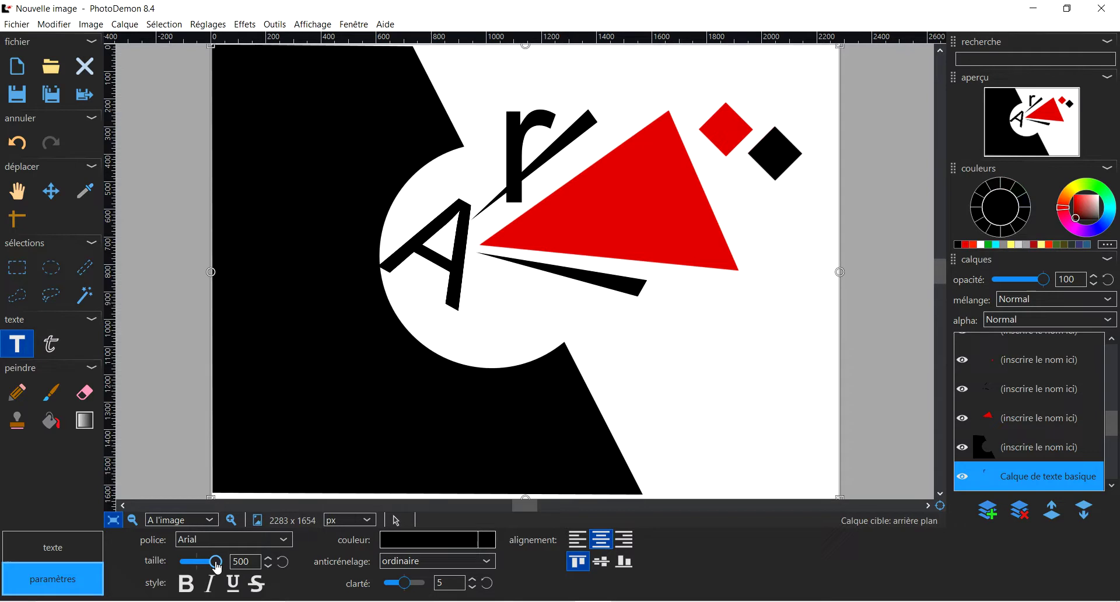
drag(216, 567, 213, 569)
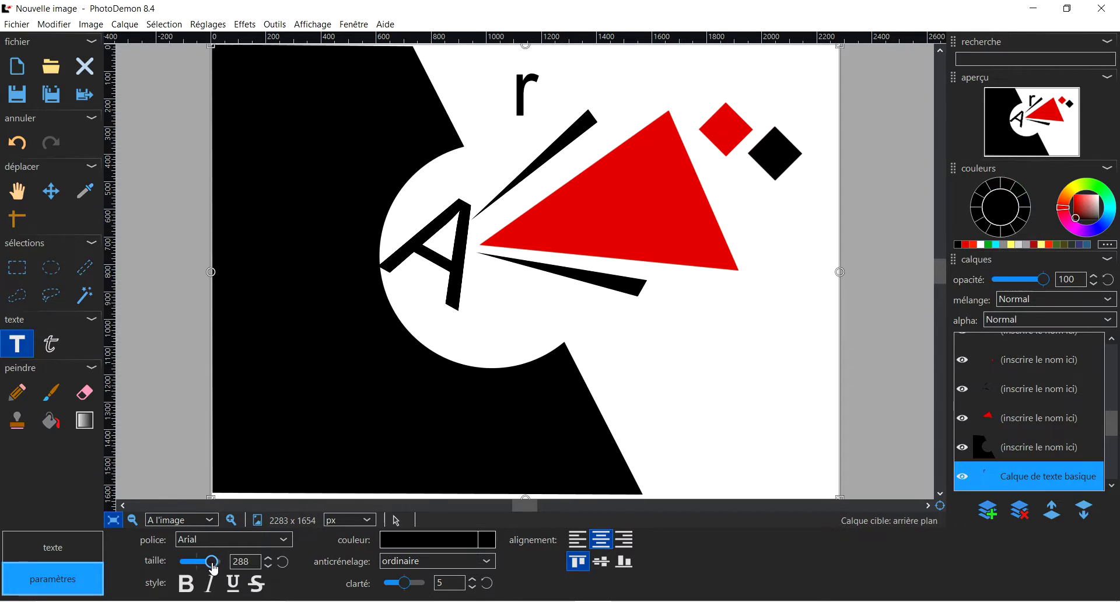
drag(214, 569, 215, 569)
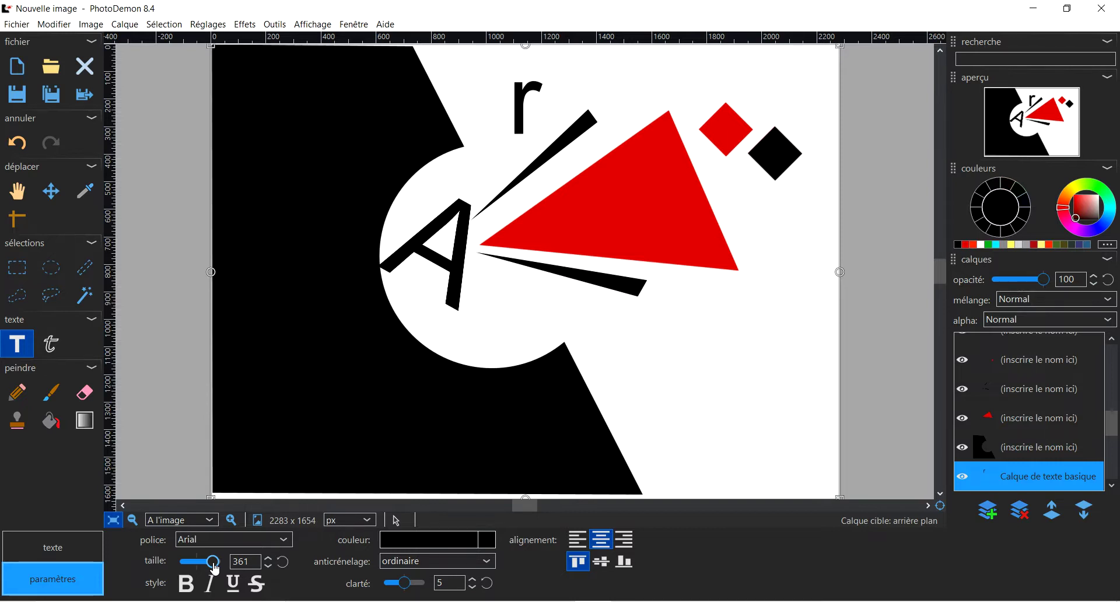
click(215, 569)
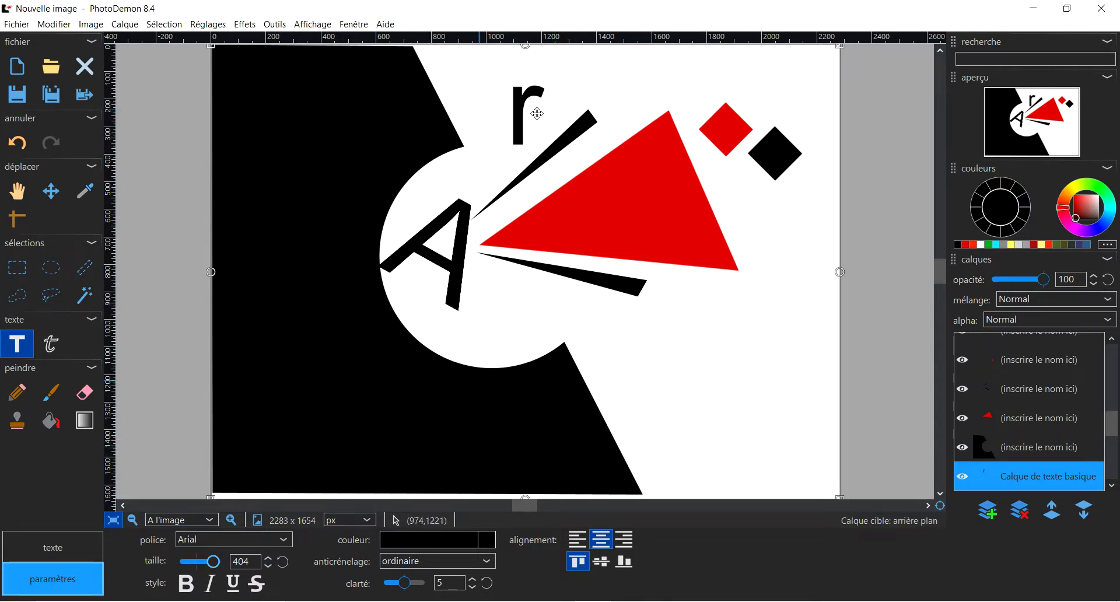
Move the letter "r" to the lower edge of the white circle and colour it white (#fbfcfd)
drag(521, 111, 487, 346)
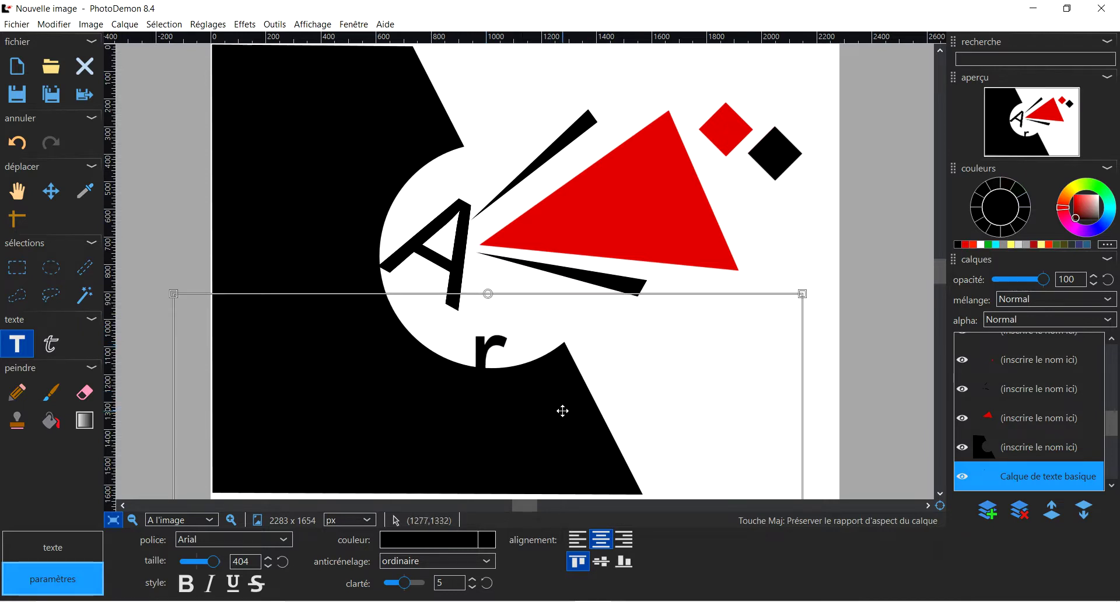
click(418, 540)
click(537, 382)
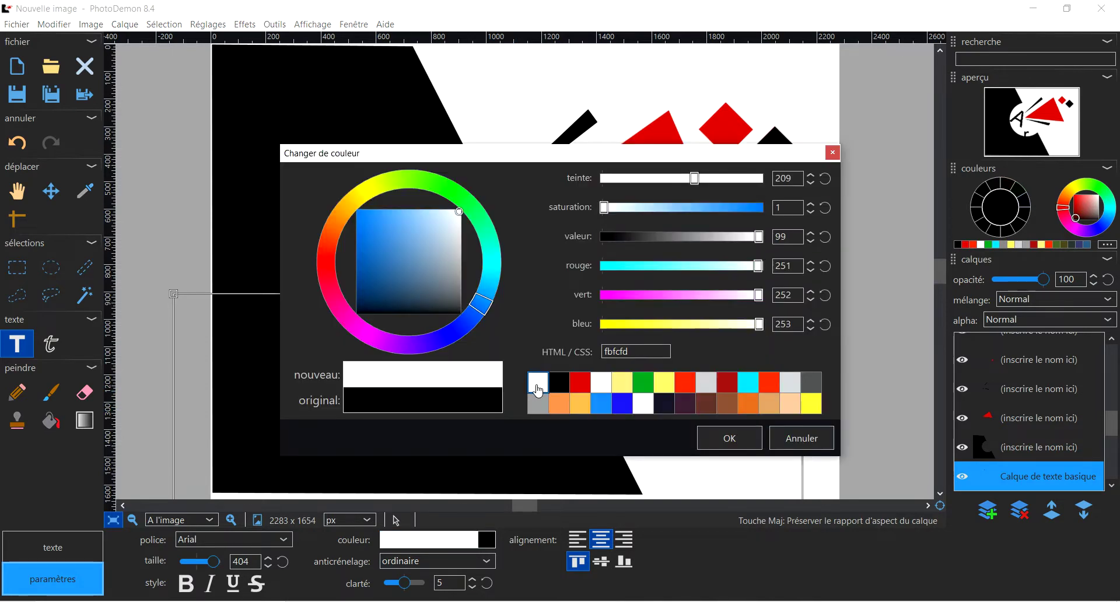
click(702, 432)
drag(485, 370, 482, 385)
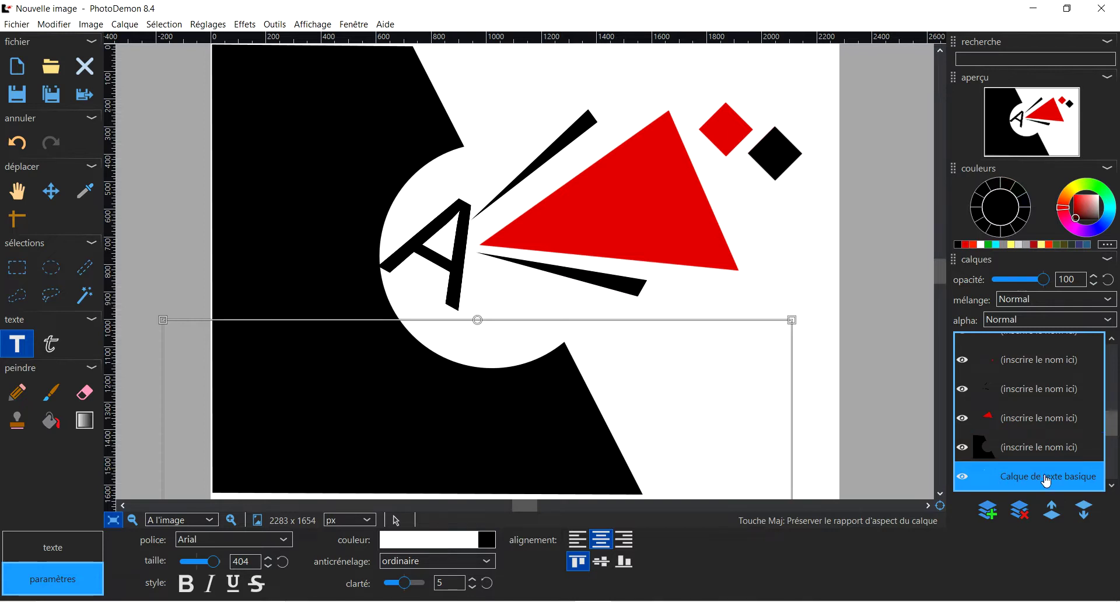
Place the "r" text layer above the black shape's layer and move the letter down near the black shape's lower edge
click(1004, 452)
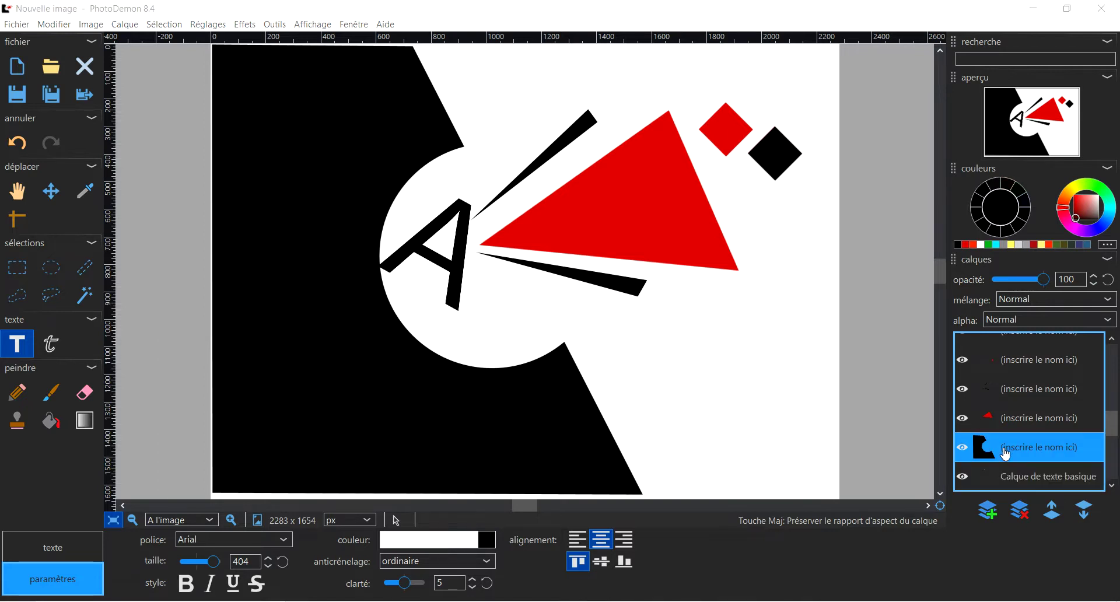
click(1002, 479)
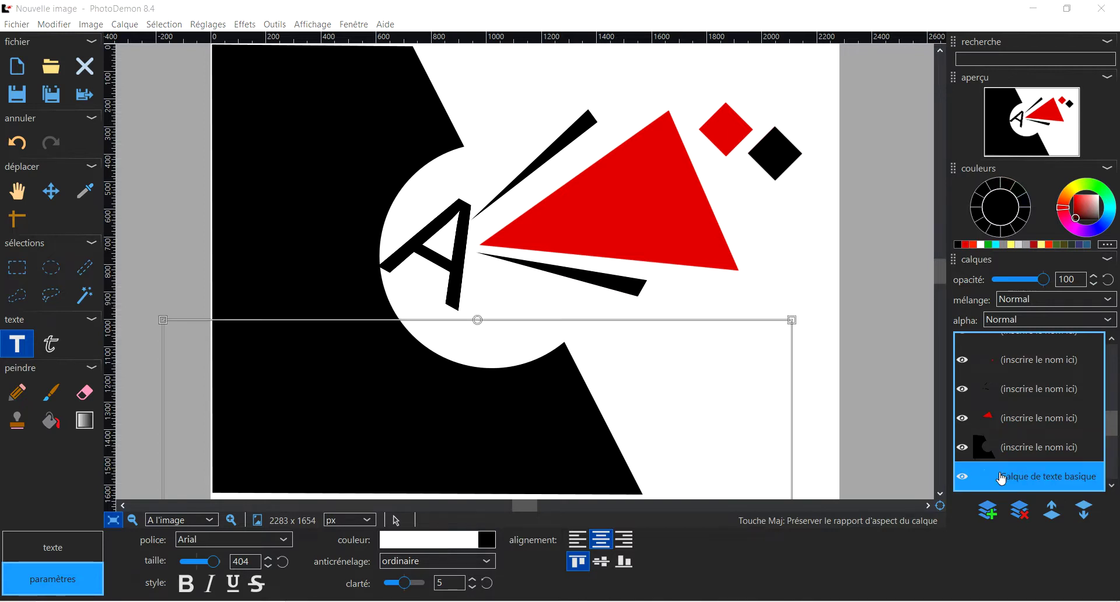
drag(999, 480, 999, 452)
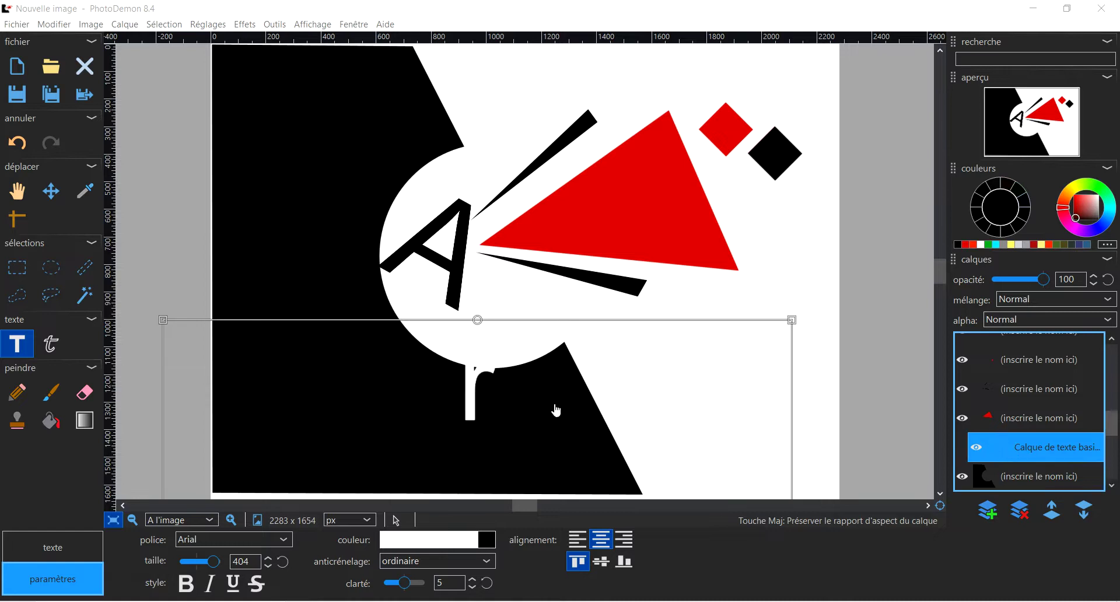
drag(473, 412, 477, 454)
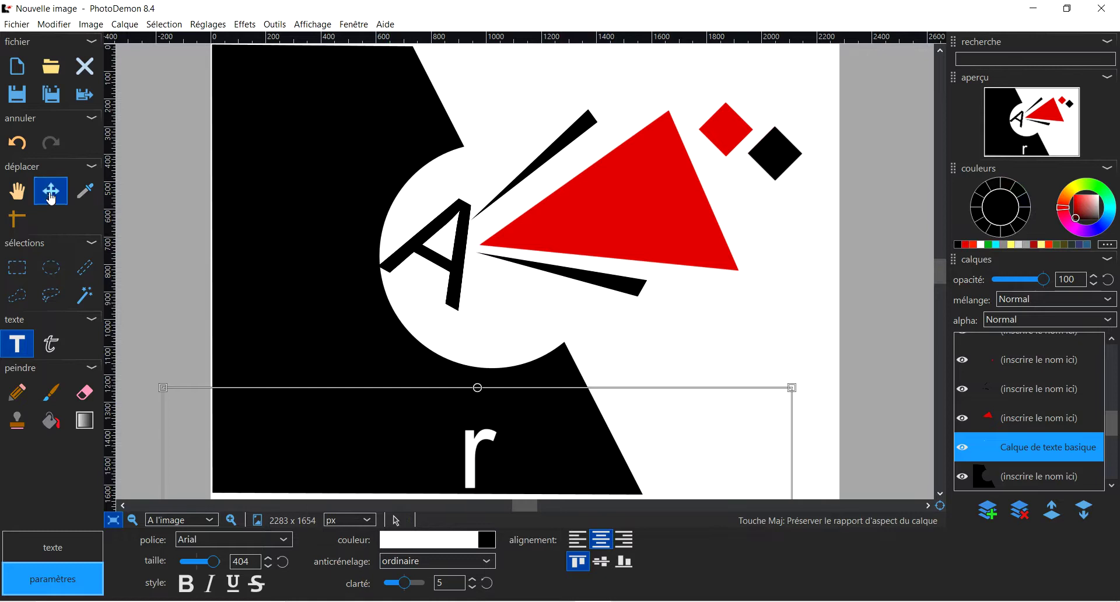
Make the background layer active and set the text for a new basic text layer to "T"
click(51, 197)
click(743, 89)
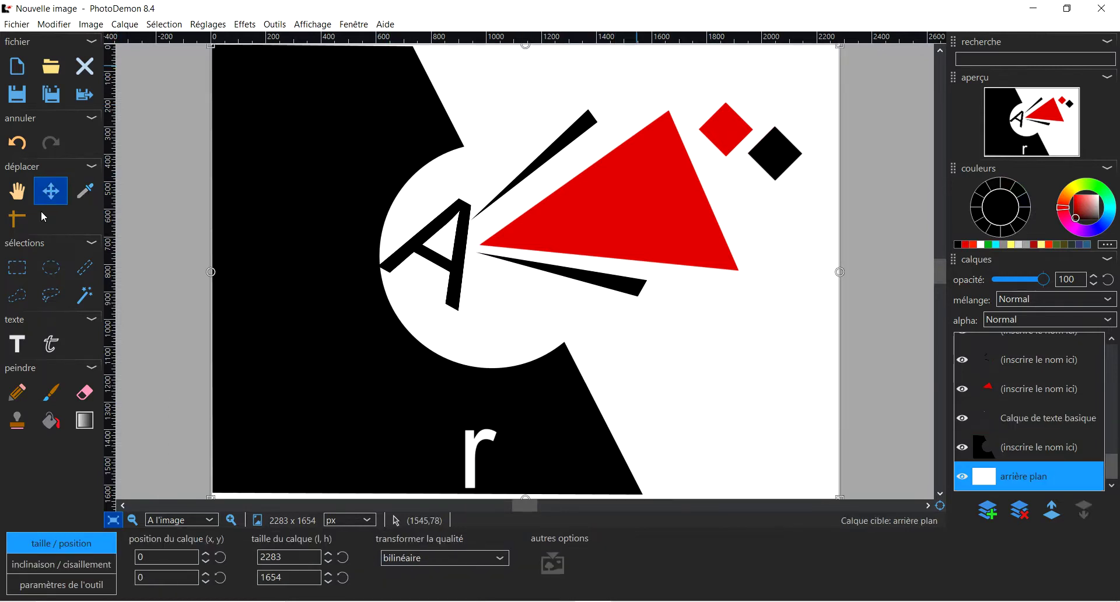
click(23, 348)
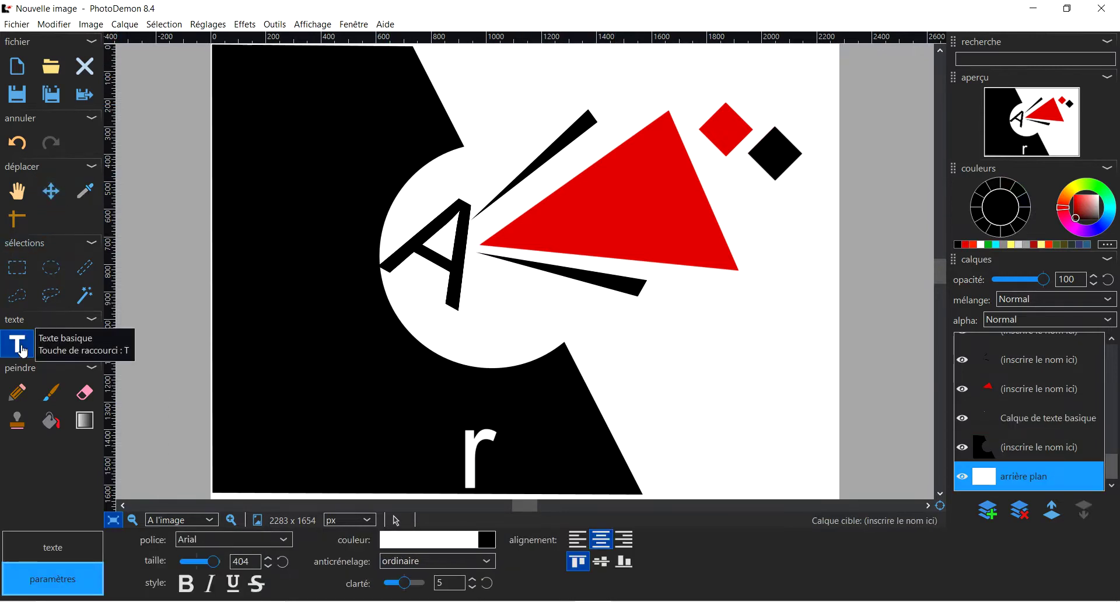
click(73, 546)
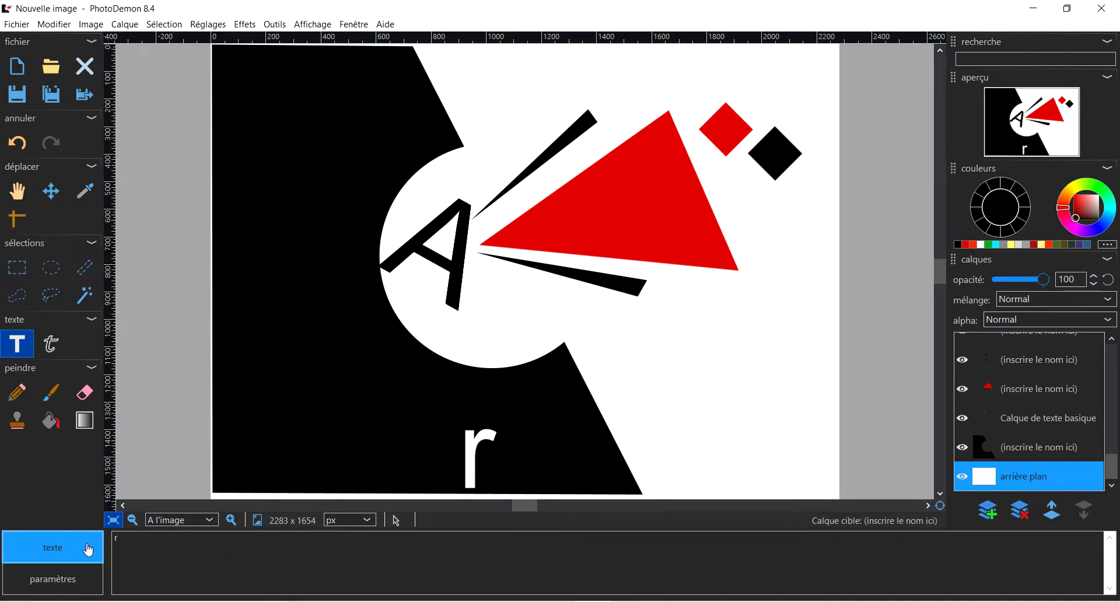
double_click(123, 538)
text(T)
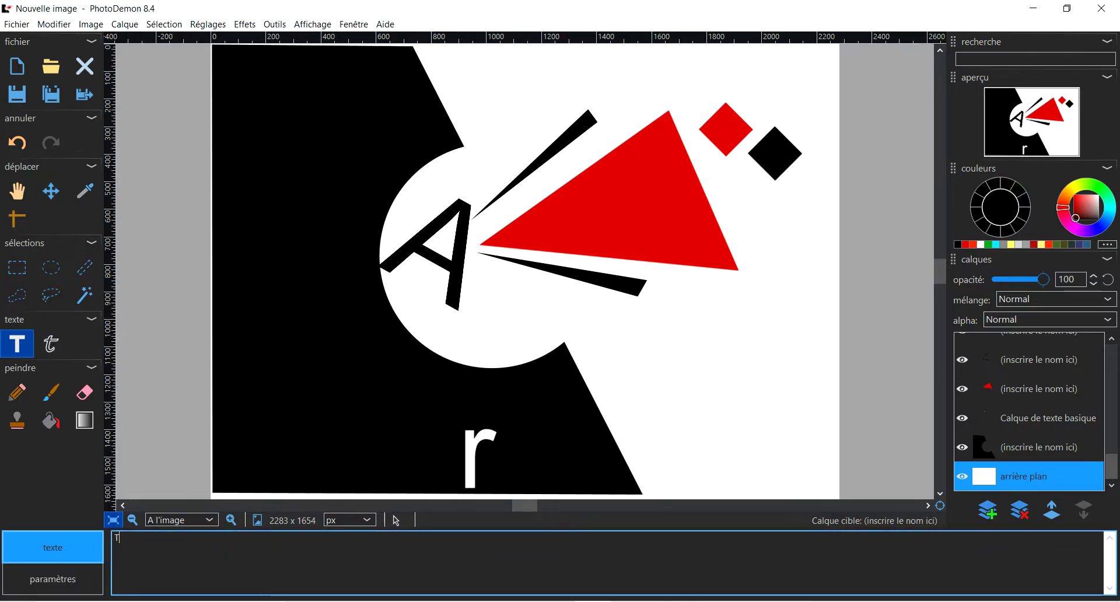
Add the letter "T" in black Times New Roman in the white area above the thin black wedge
click(76, 578)
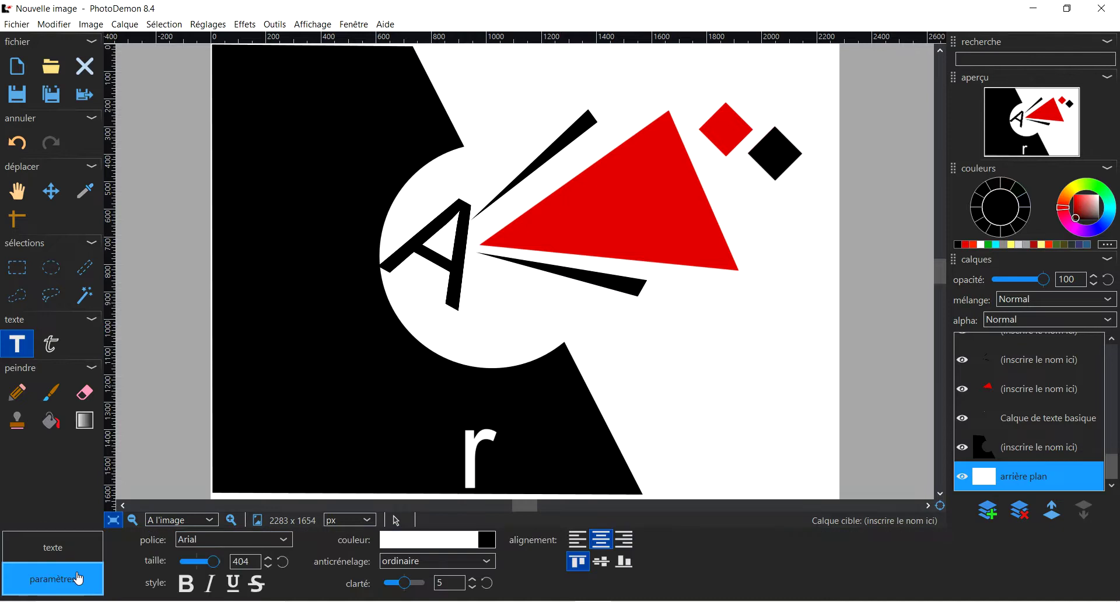
click(282, 543)
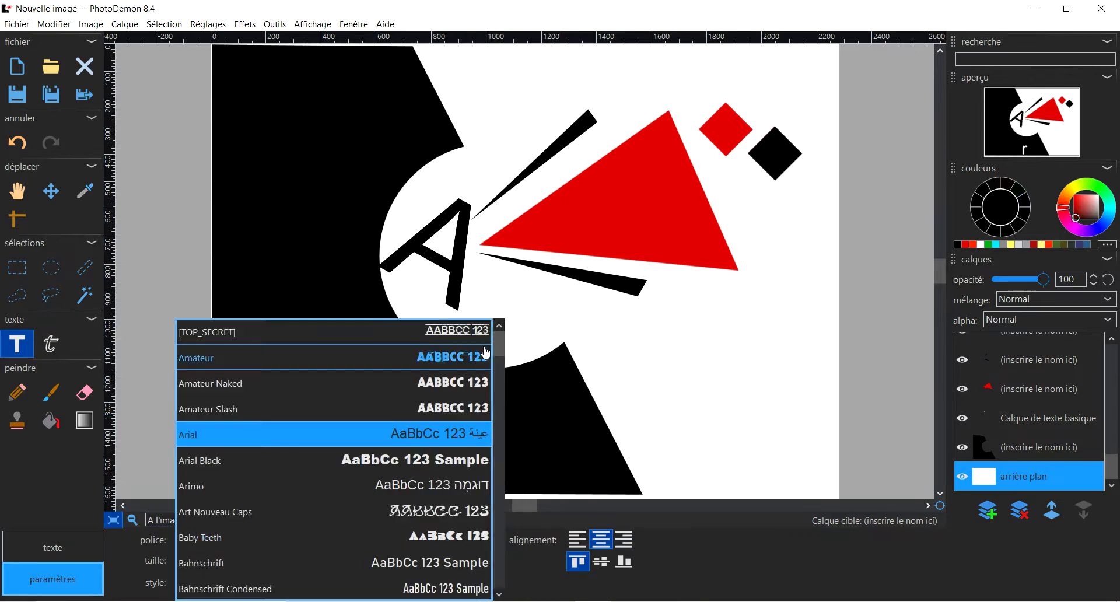
drag(500, 362, 504, 547)
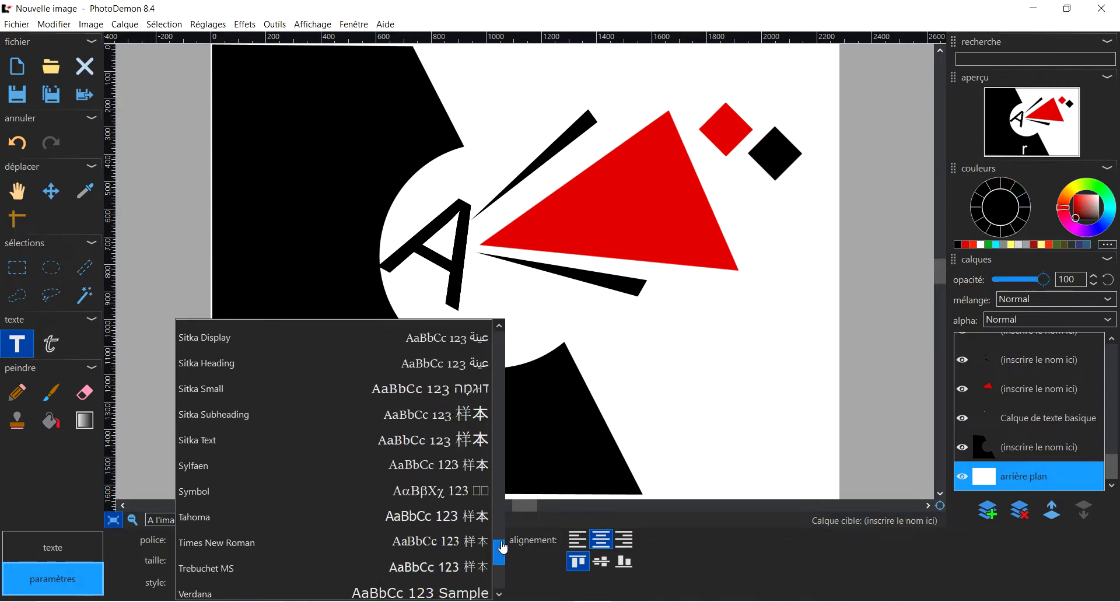
click(343, 542)
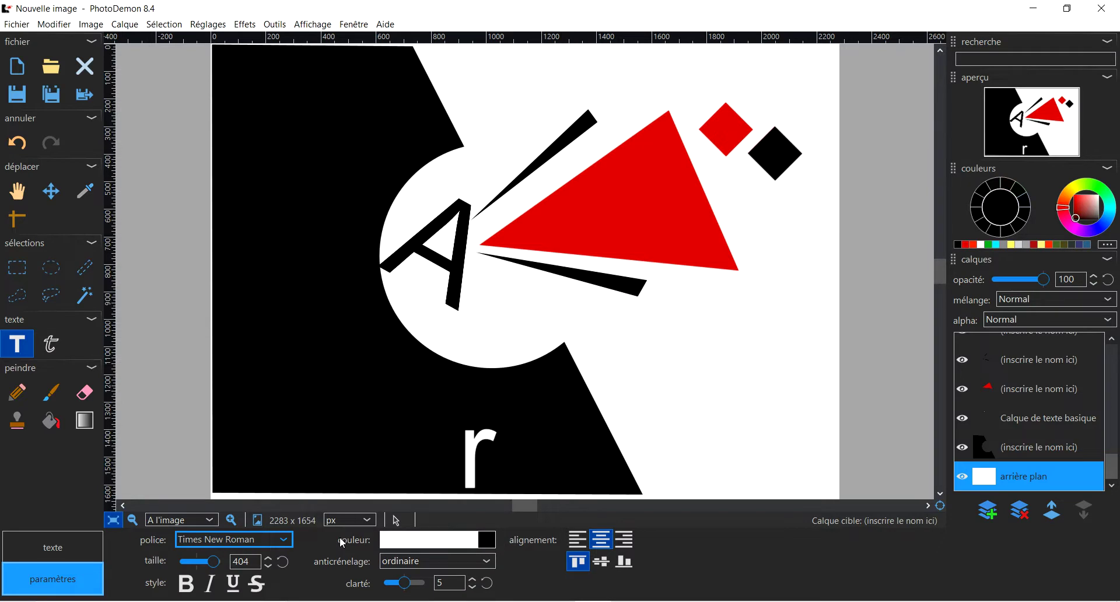
click(486, 539)
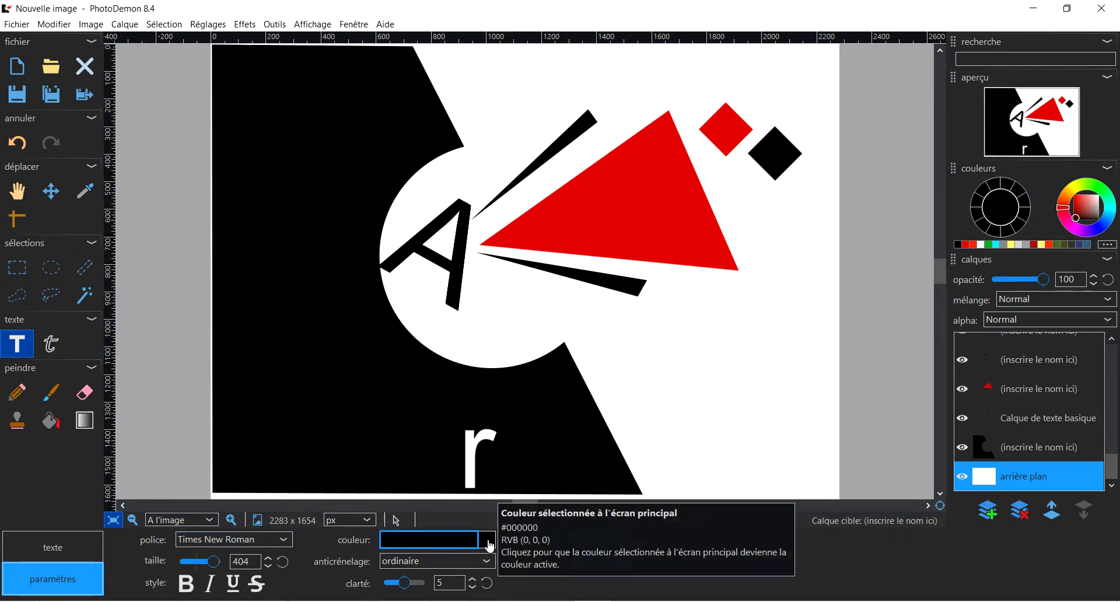
click(530, 114)
text(T)
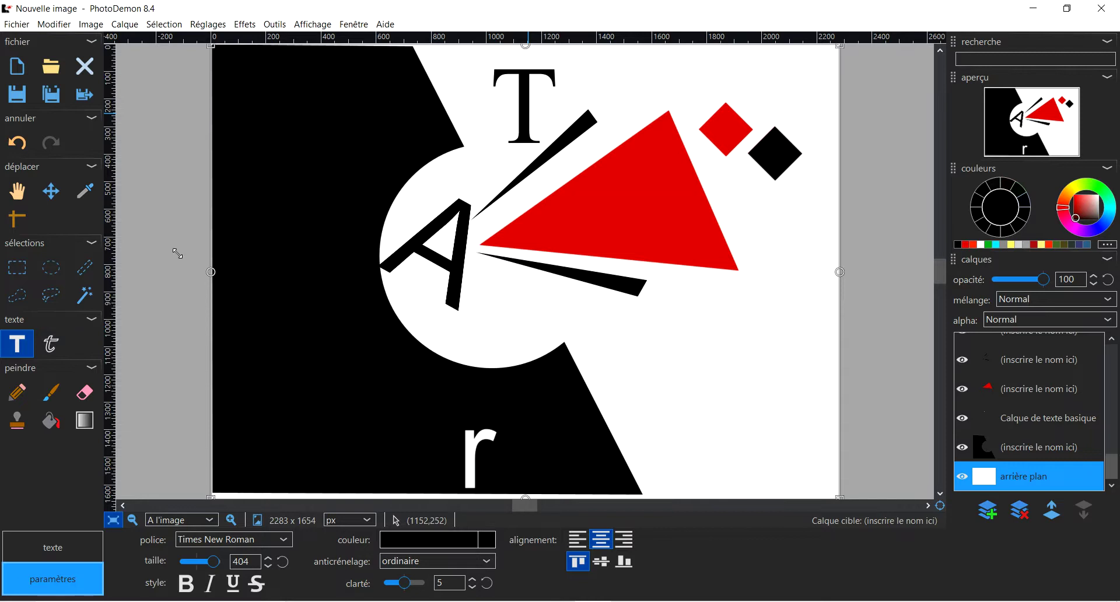
Place the "T" text layer above the black shape's layer and move the letter to the white circle's lower edge
click(58, 198)
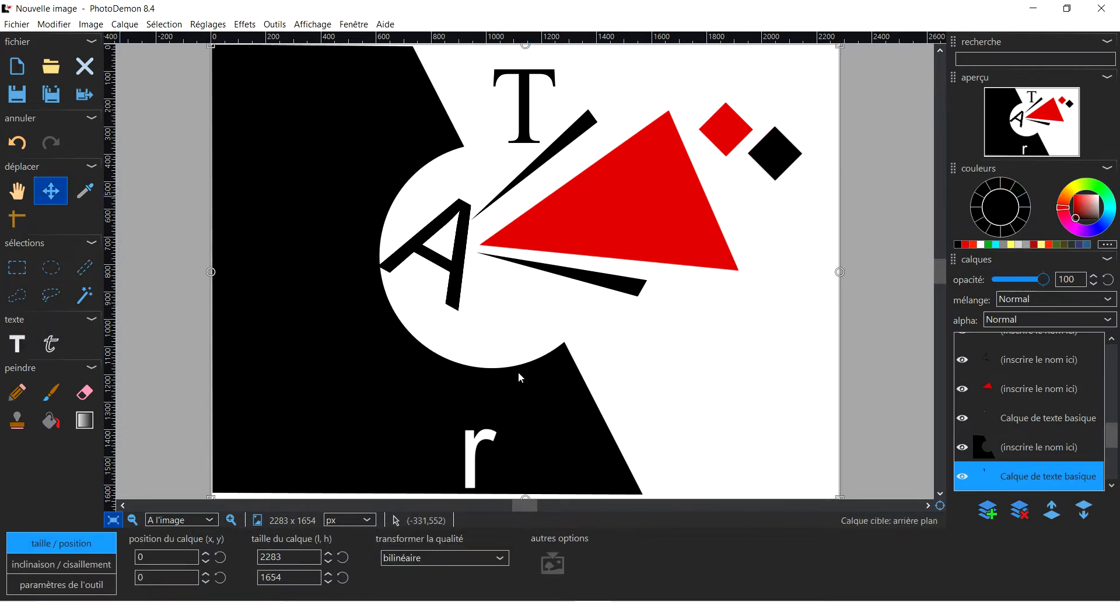
click(1021, 481)
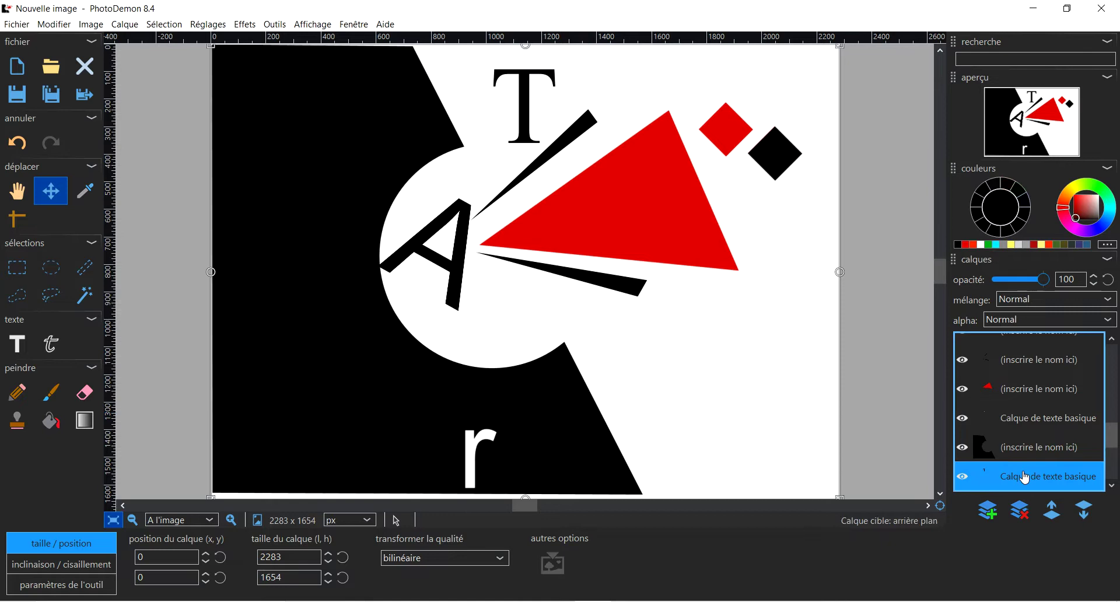
drag(1021, 483, 998, 438)
drag(524, 124, 539, 348)
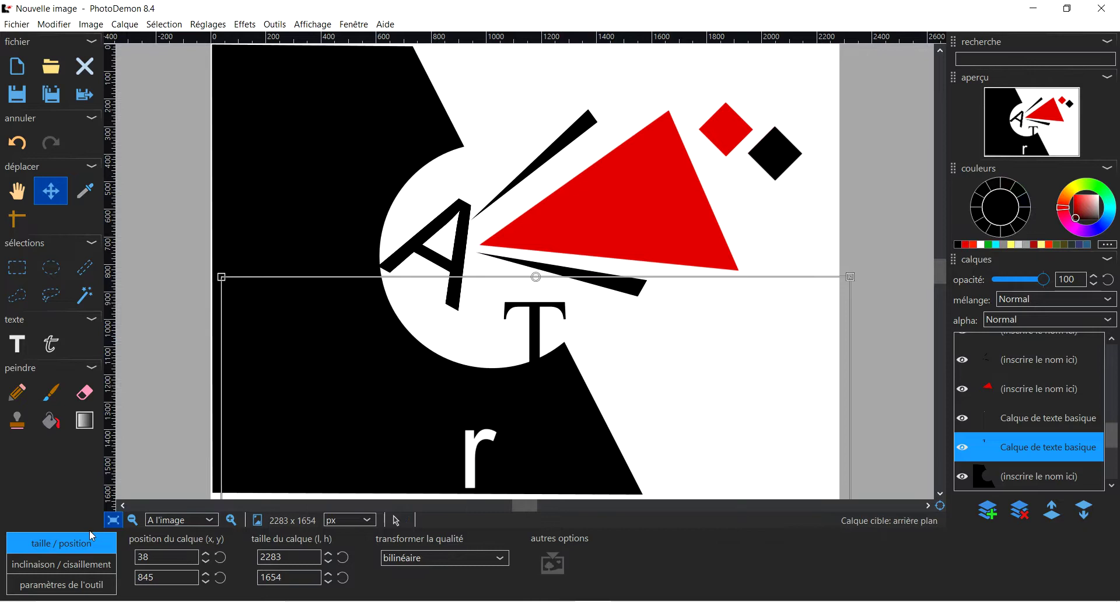
Change the colour of the letter "T" to white
click(21, 345)
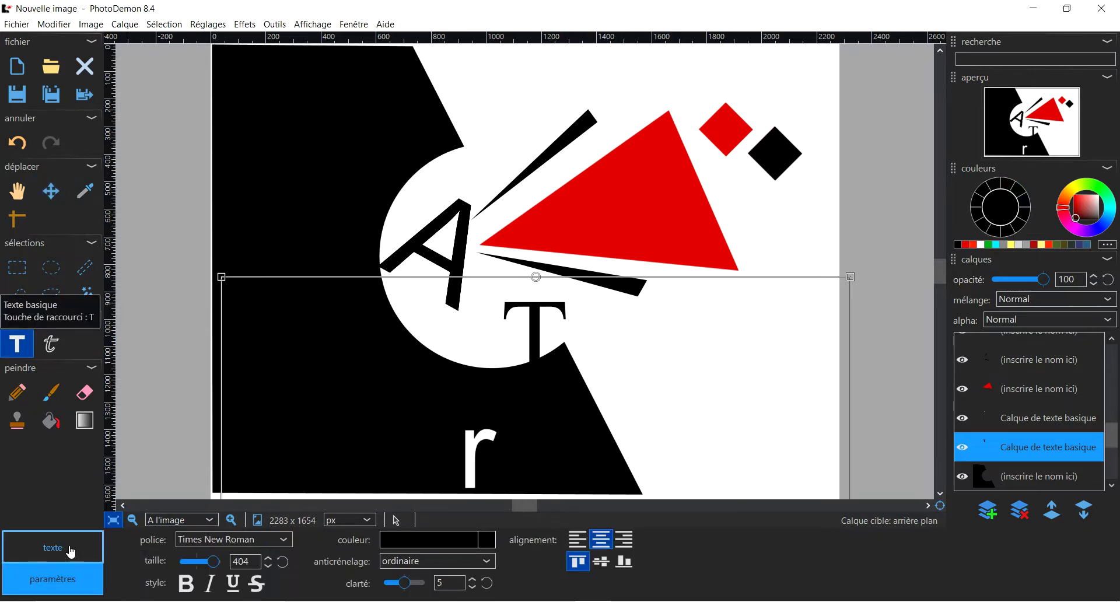
click(441, 543)
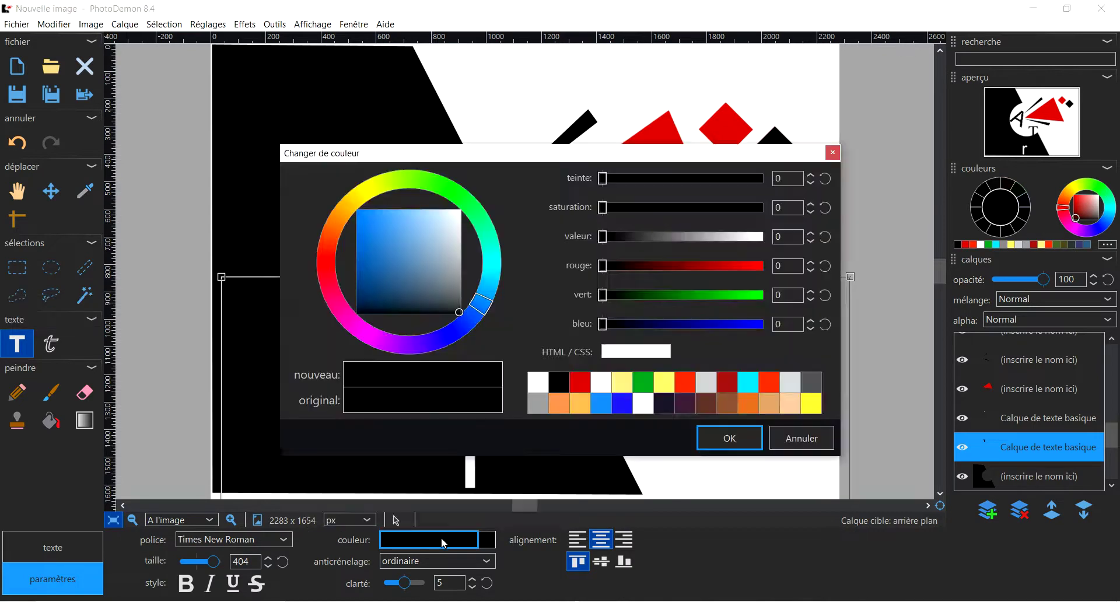
click(540, 385)
click(716, 439)
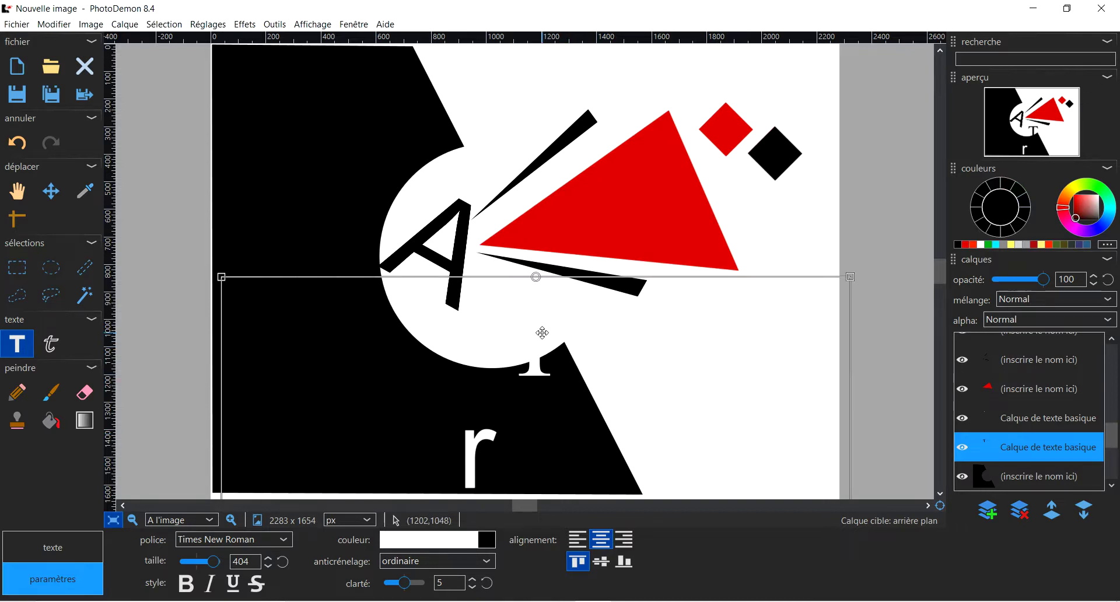
Place the letter "T" beside the "r" and try it at size 712 before returning it to size 404
drag(542, 334, 564, 452)
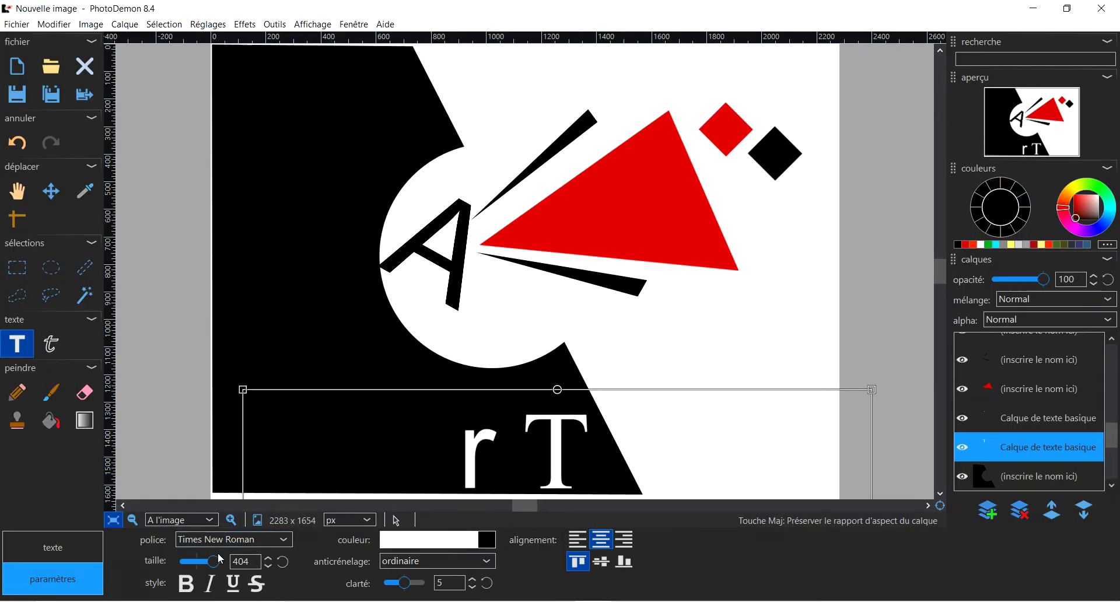
drag(218, 555, 221, 564)
drag(547, 442, 542, 381)
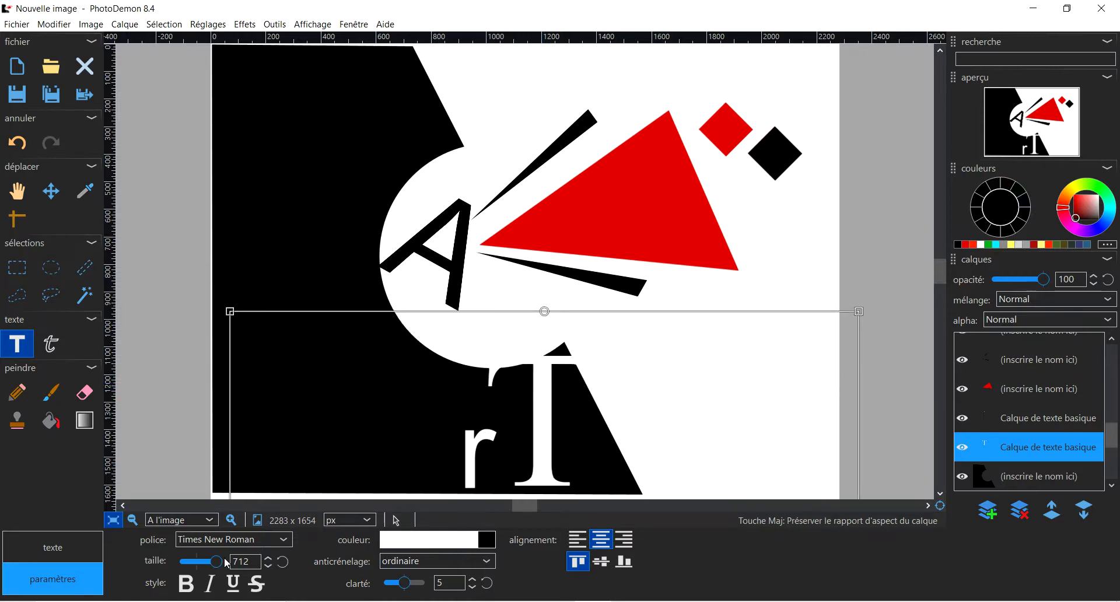
drag(219, 567, 215, 567)
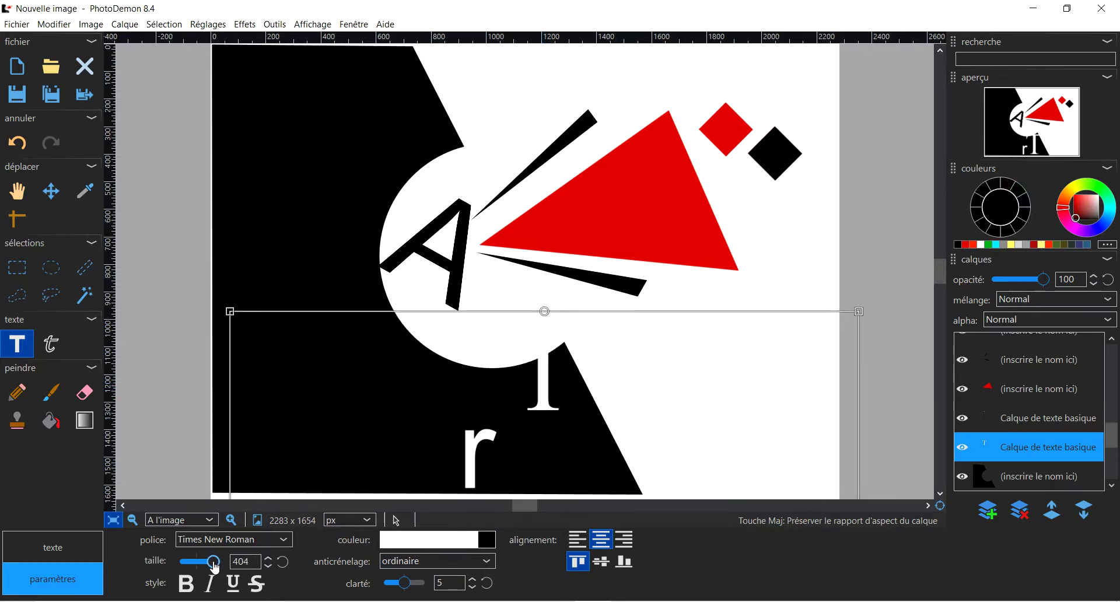
drag(545, 378, 529, 442)
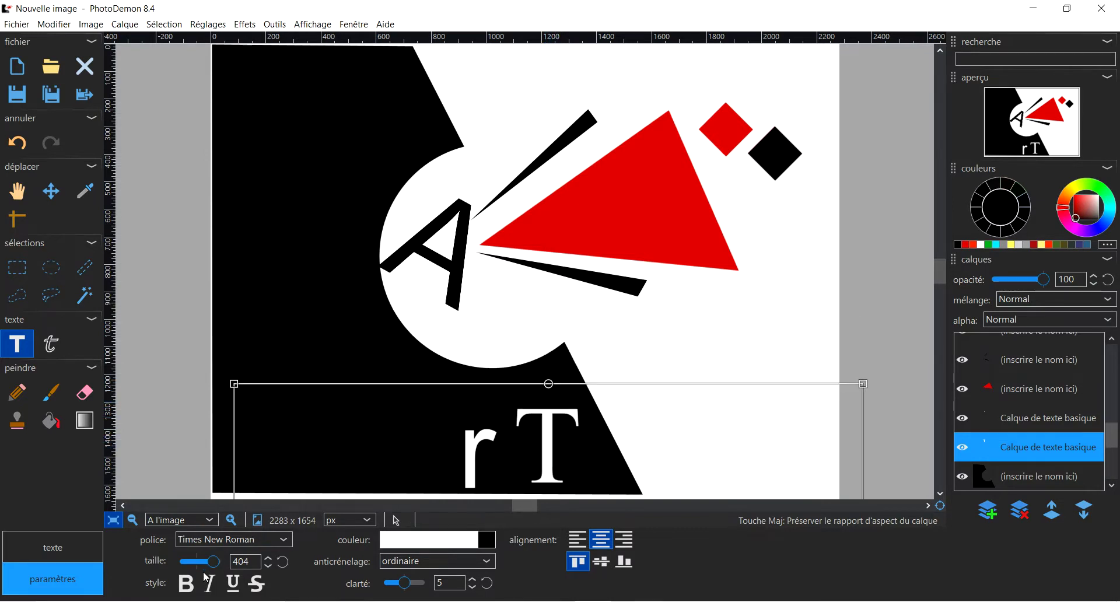
Enlarge the letter "T" to size 609 and fit it directly beside the "r" within the black shape's lower corner
drag(215, 569, 217, 569)
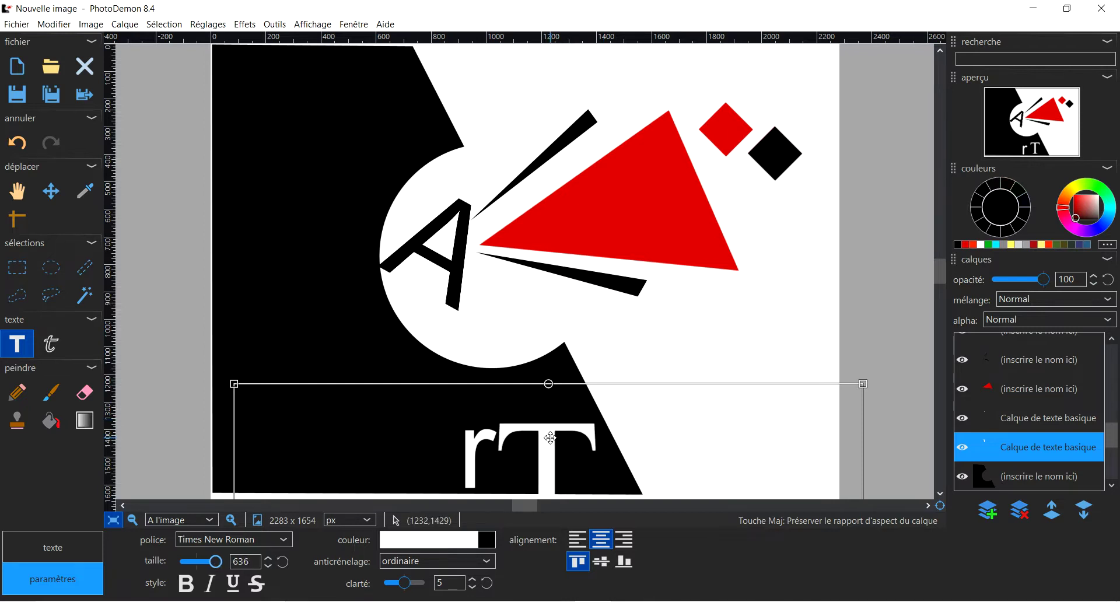
drag(549, 429, 541, 388)
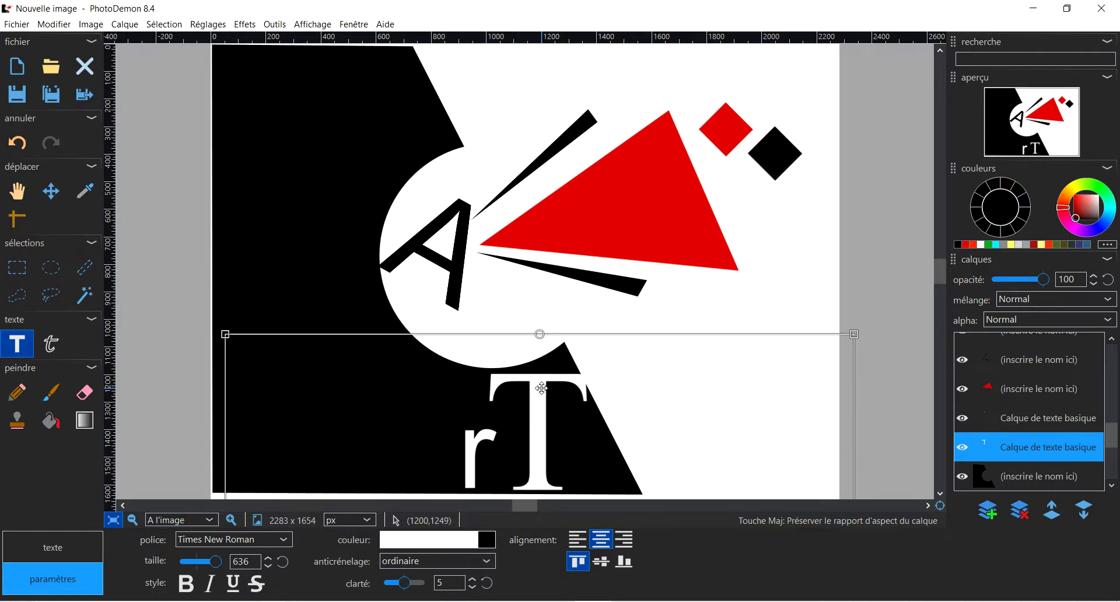
drag(268, 566, 268, 566)
drag(545, 404, 540, 411)
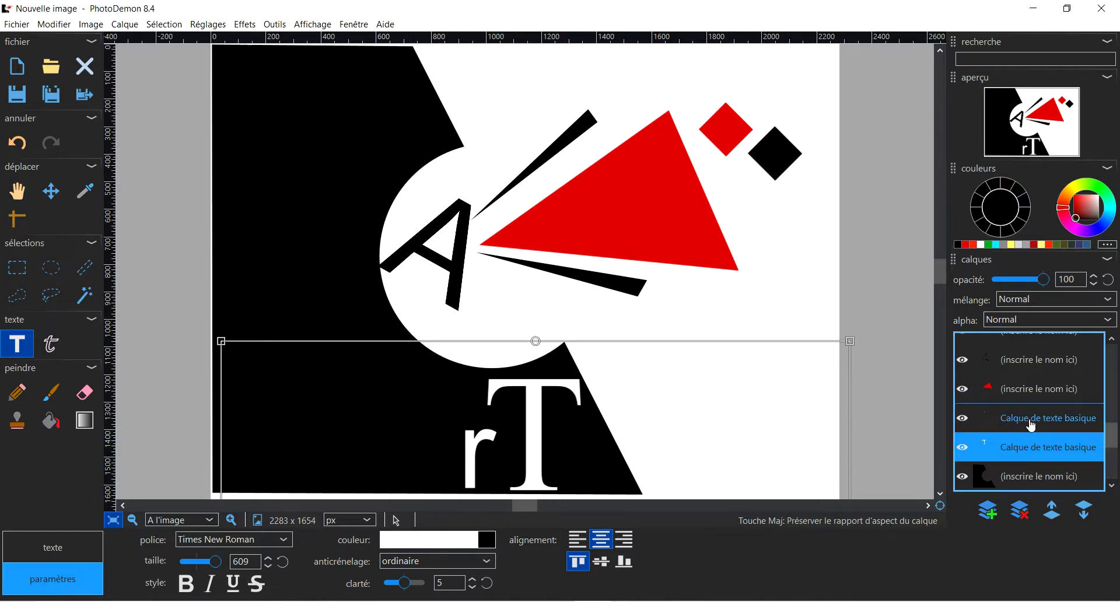
Enlarge the letter "r" to size 450 and move it so that its base lines up with the "T"
click(1008, 424)
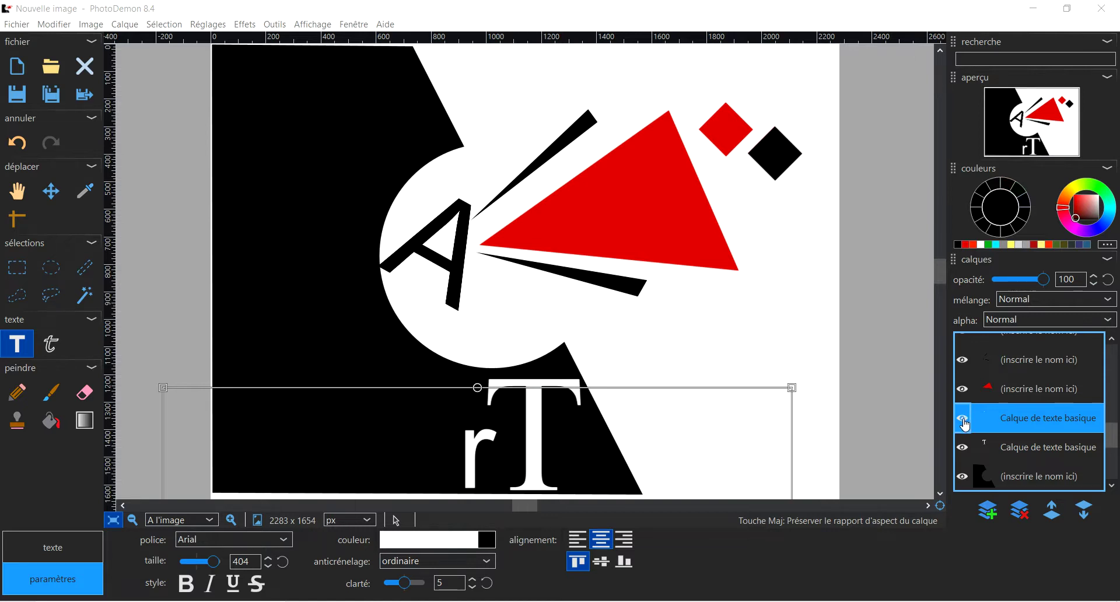
click(963, 419)
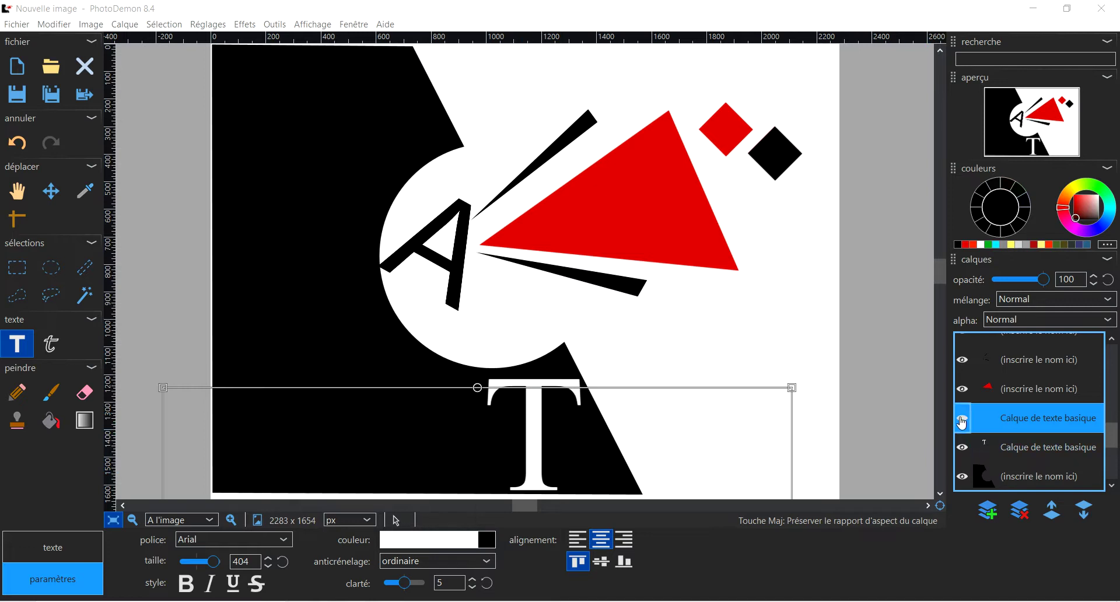
click(962, 418)
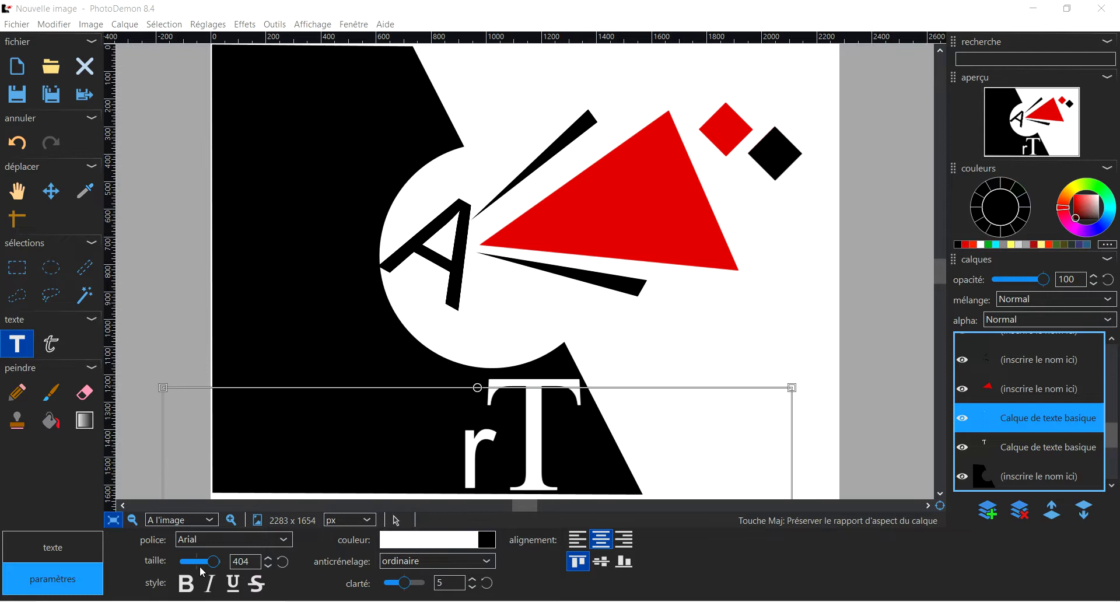
click(268, 559)
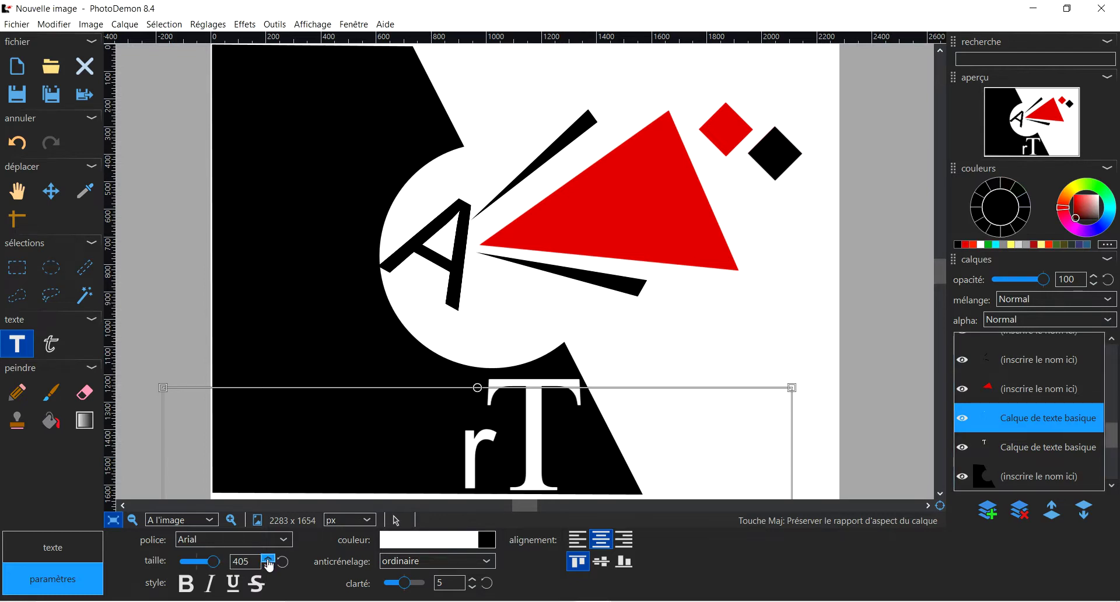
click(269, 559)
click(268, 559)
click(269, 558)
click(269, 559)
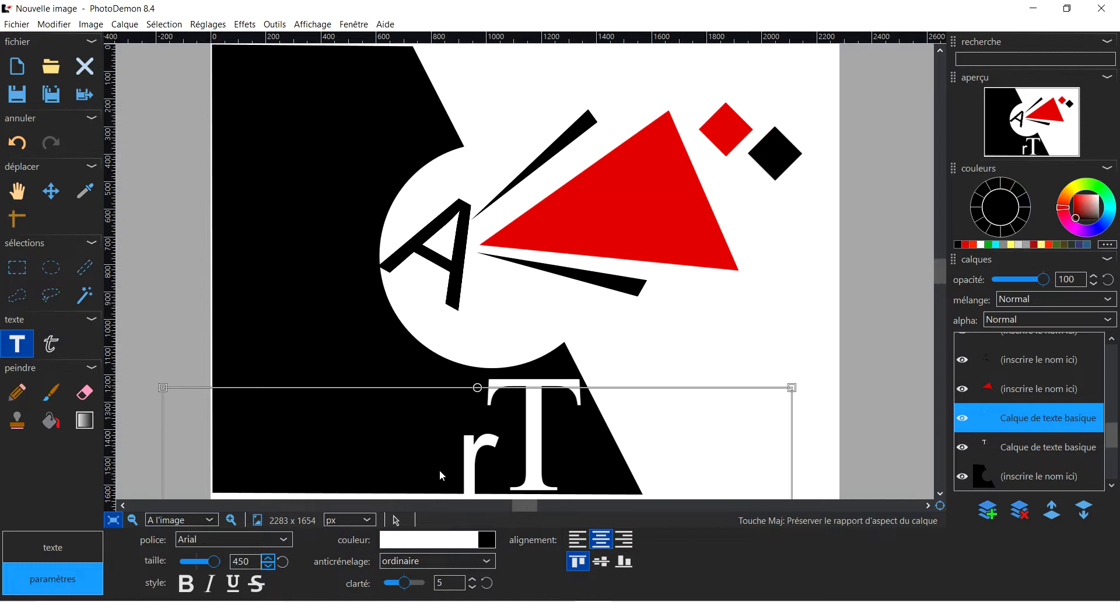
drag(479, 453, 475, 441)
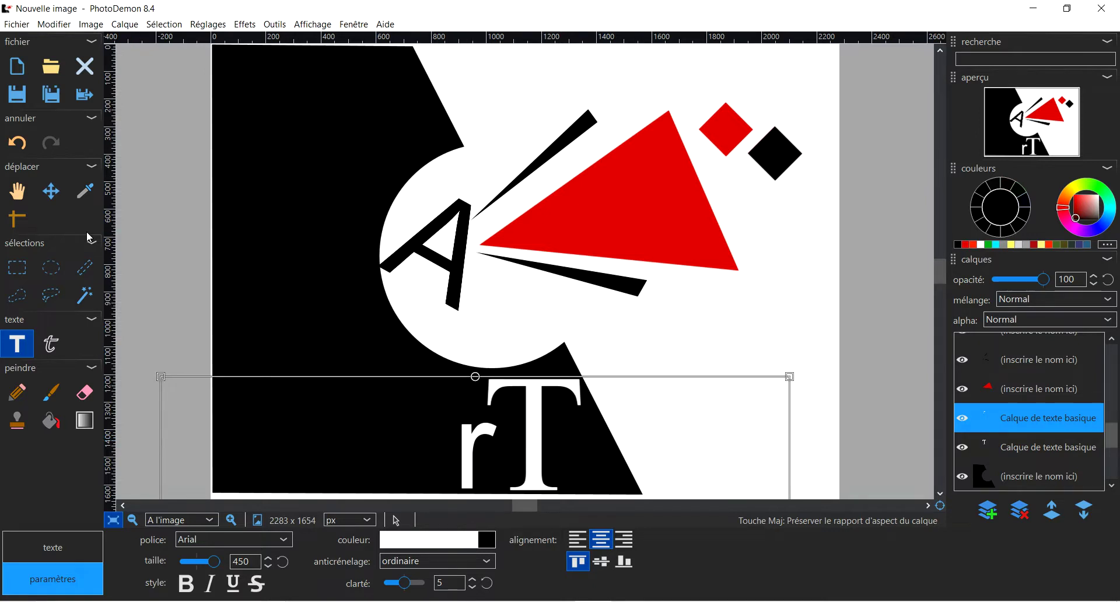
Make the background layer active and set the text for a new basic text layer to "S"
click(55, 197)
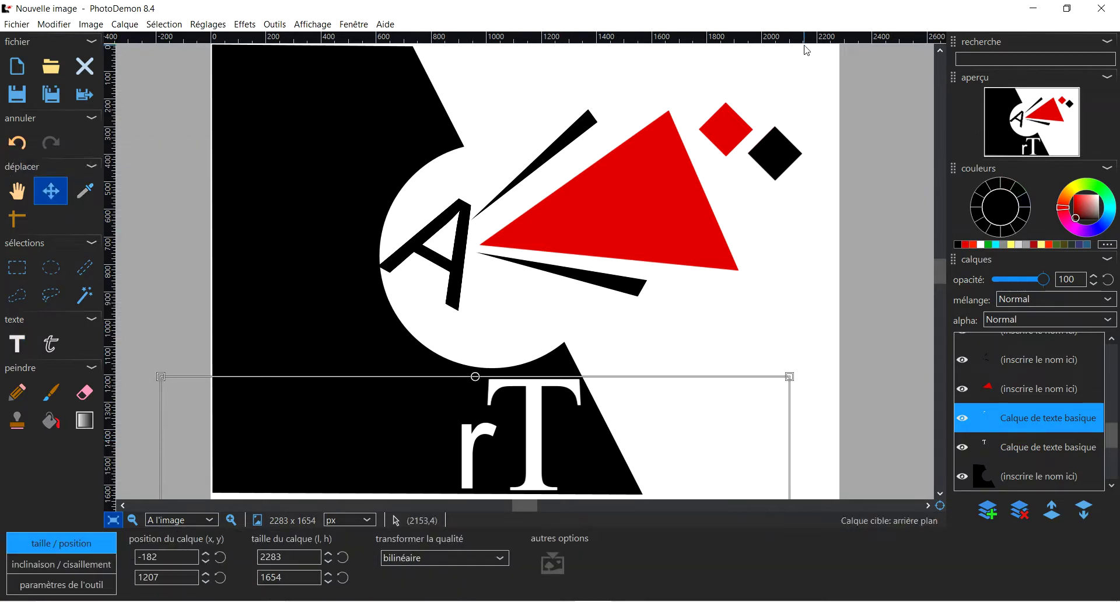
click(792, 64)
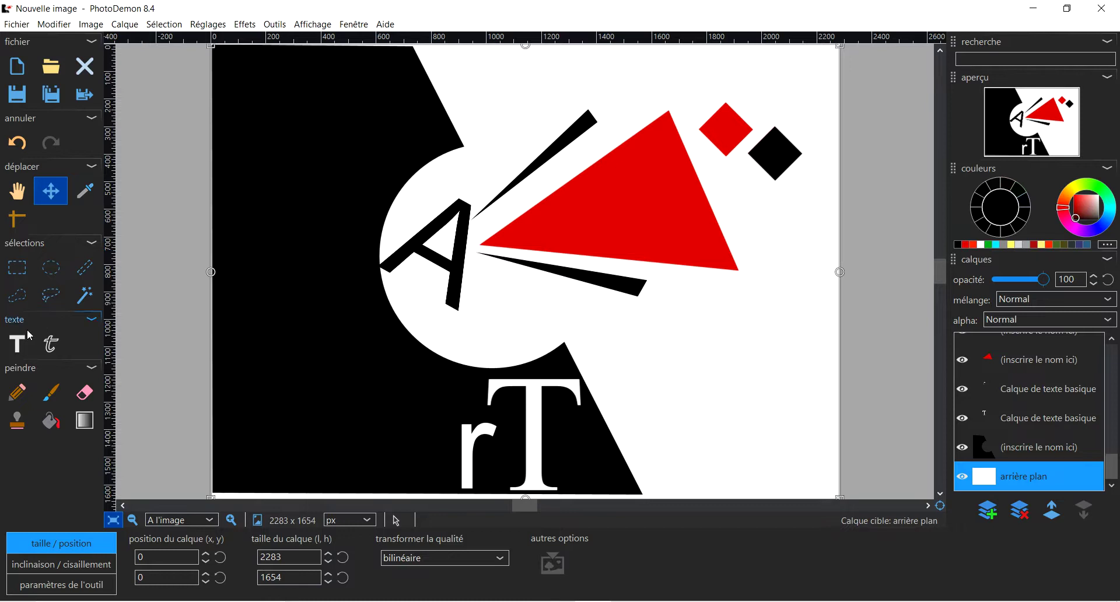
click(21, 350)
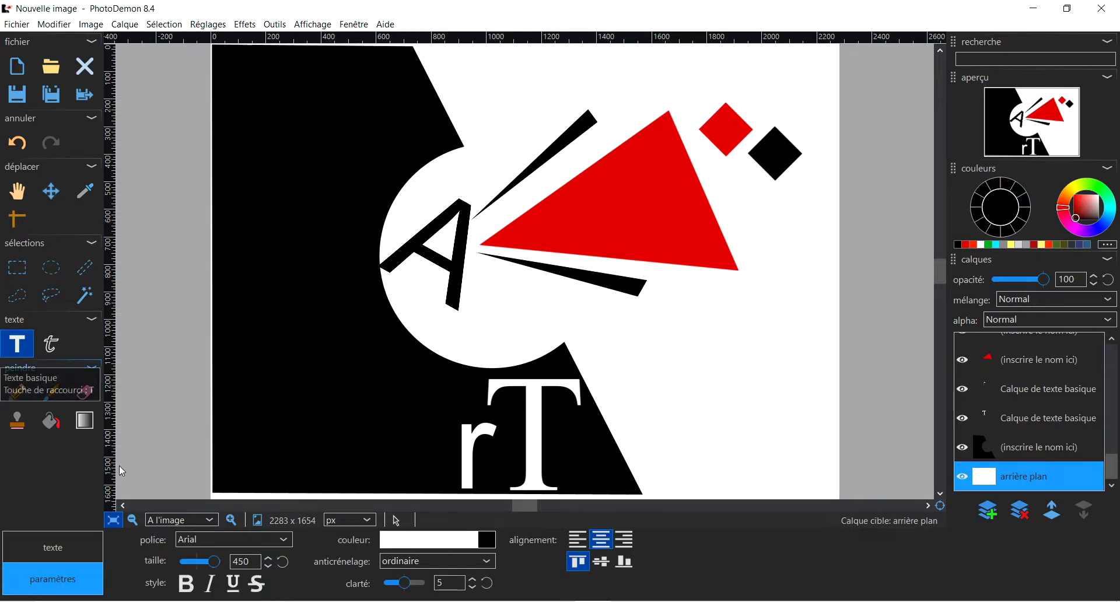
click(79, 551)
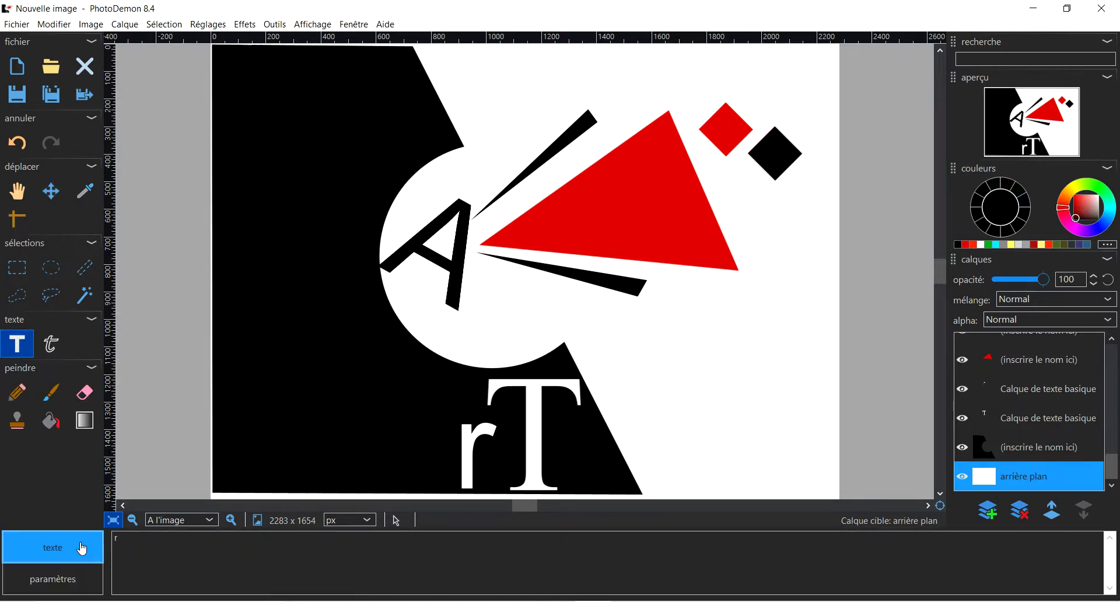
click(115, 538)
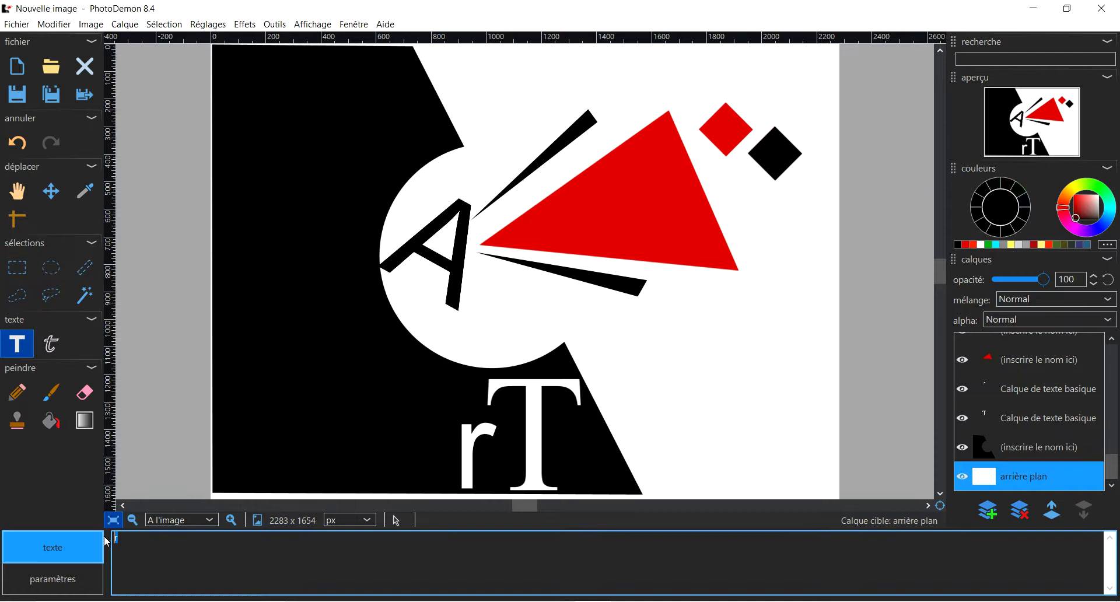
click(76, 577)
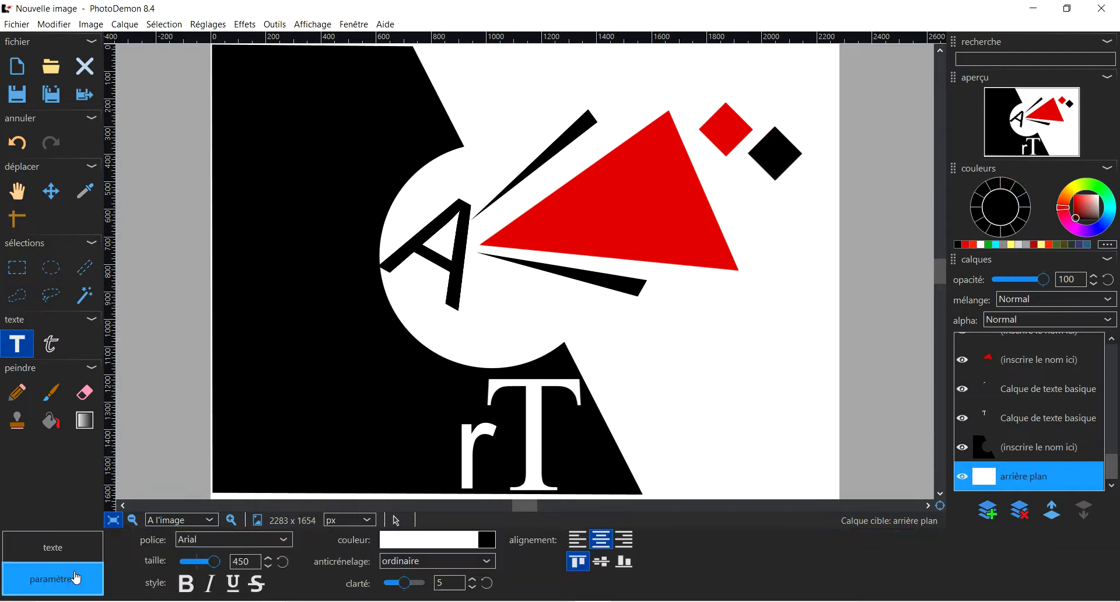
Set the new text's font to Arial Black and its colour to black (000000)
click(288, 545)
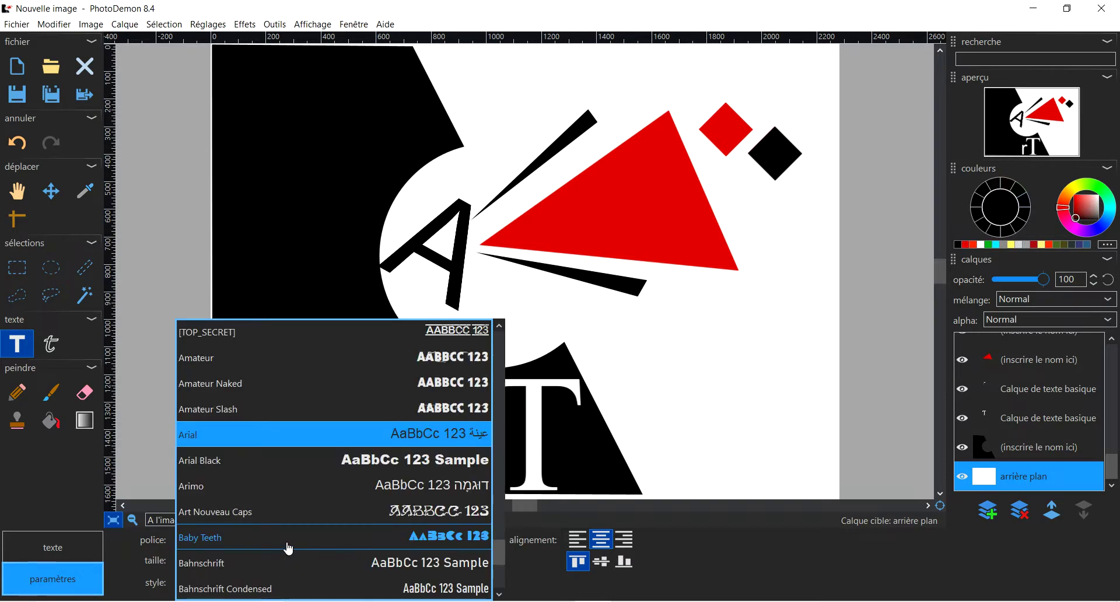
click(368, 460)
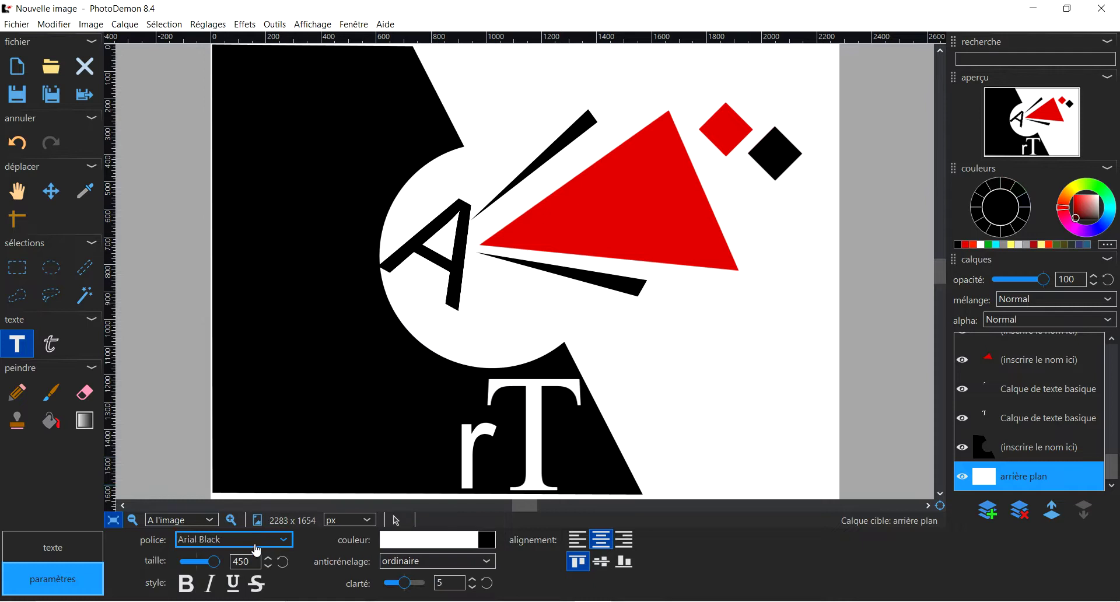
click(455, 543)
click(560, 389)
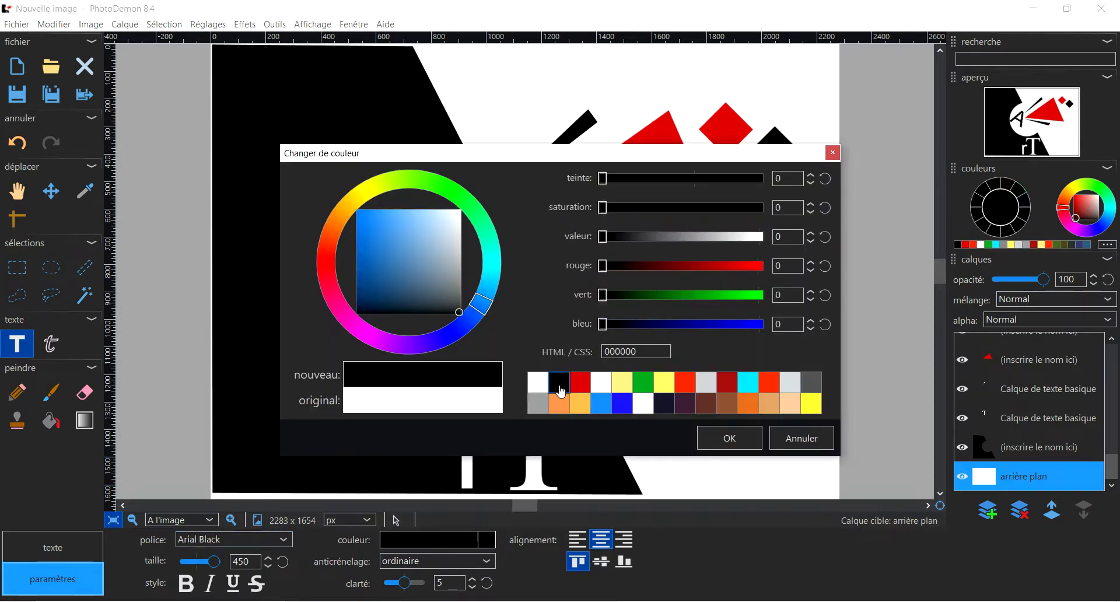
click(738, 438)
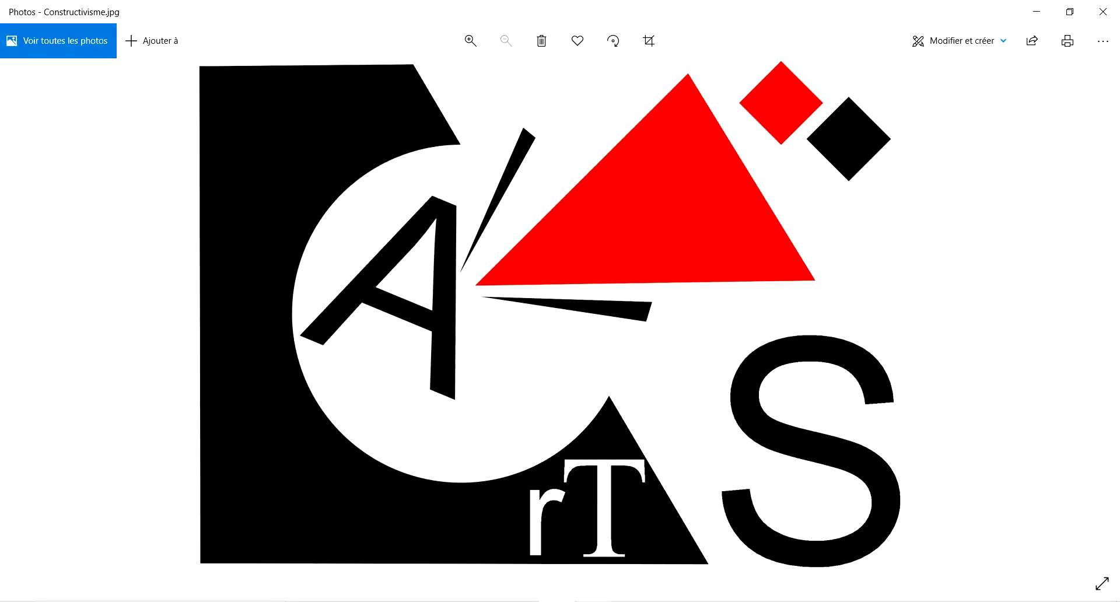
Switch from the Constructivisme.jpg reference picture back to PhotoDemon and set the new text's font to Arial
mouse_move(592, 600)
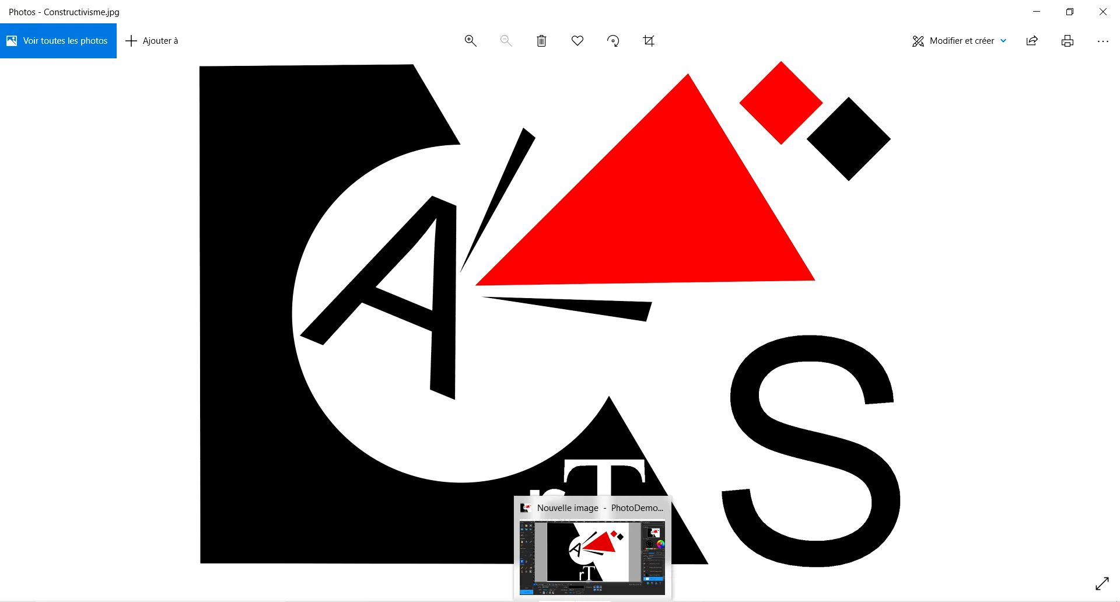
click(592, 600)
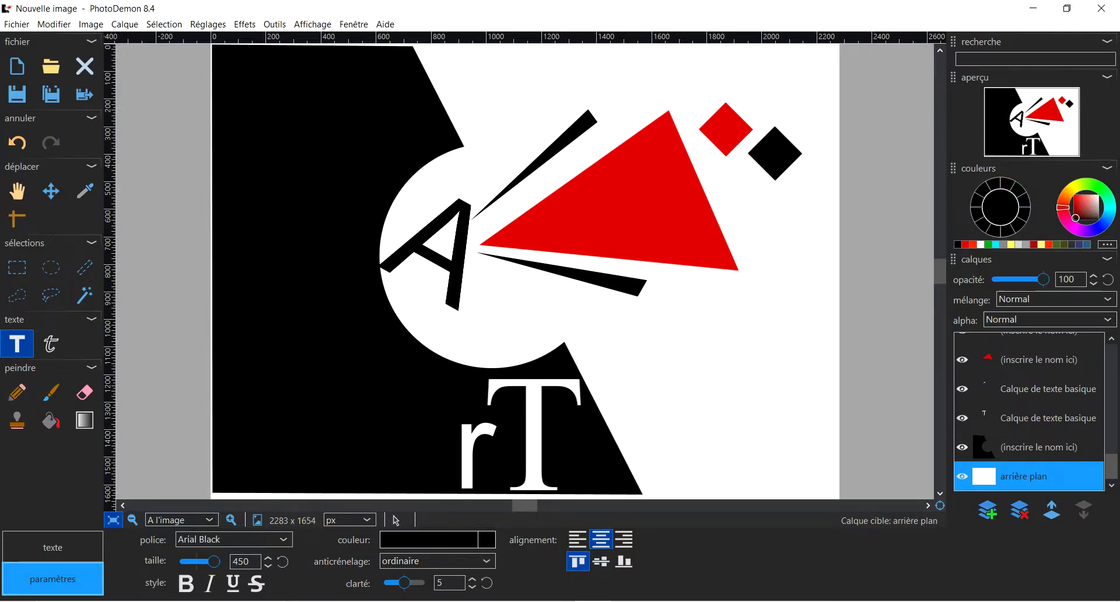
click(284, 544)
click(253, 437)
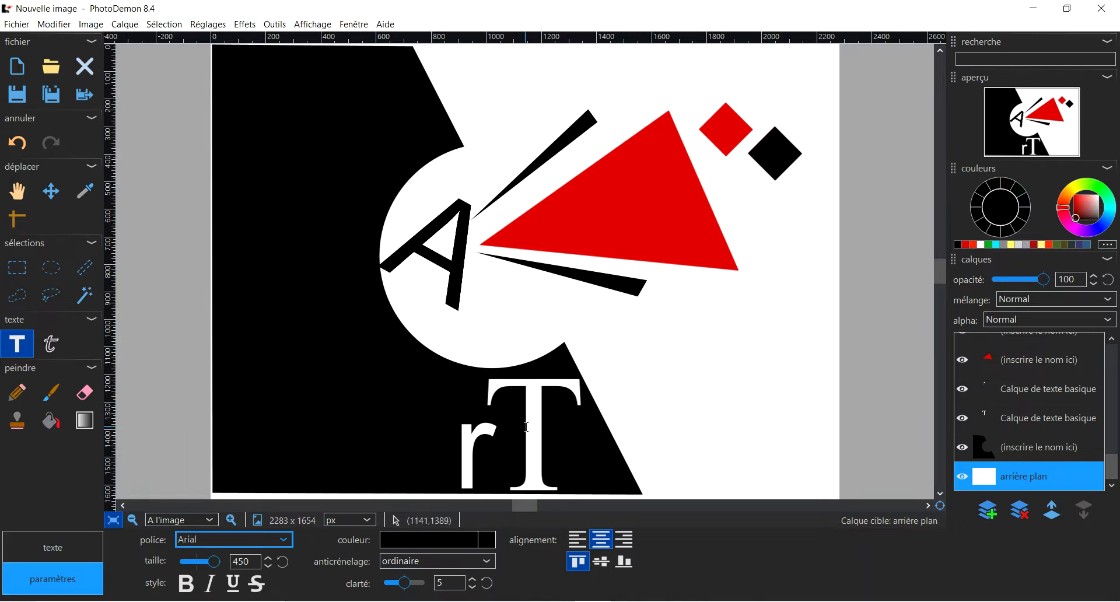
Add the letter "S", enlarge it to size 1000 and place it in the white area below the red triangle
click(717, 375)
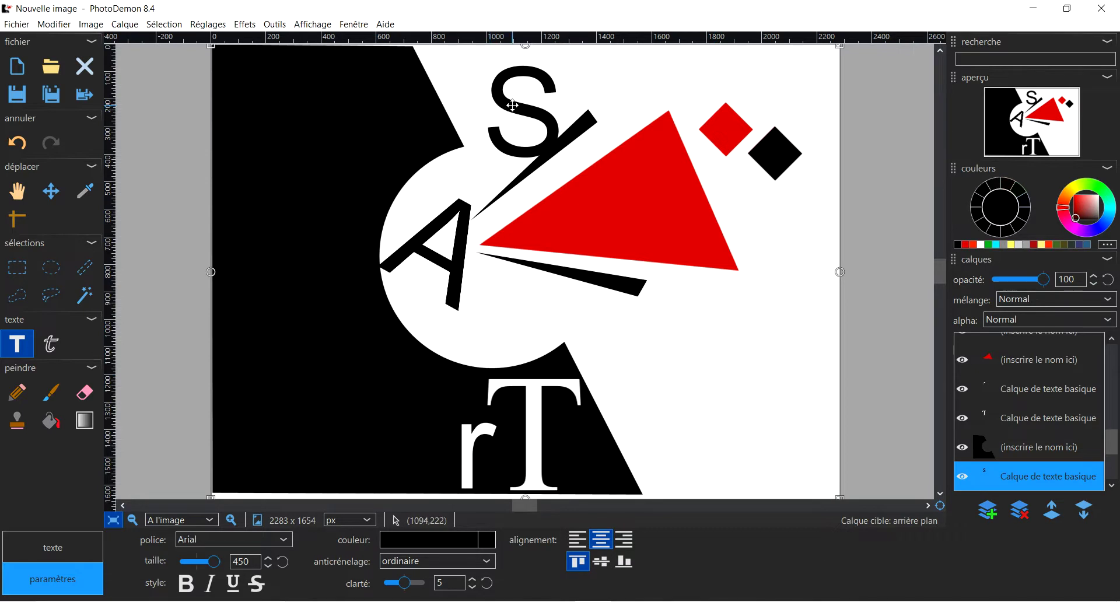
drag(603, 171, 727, 443)
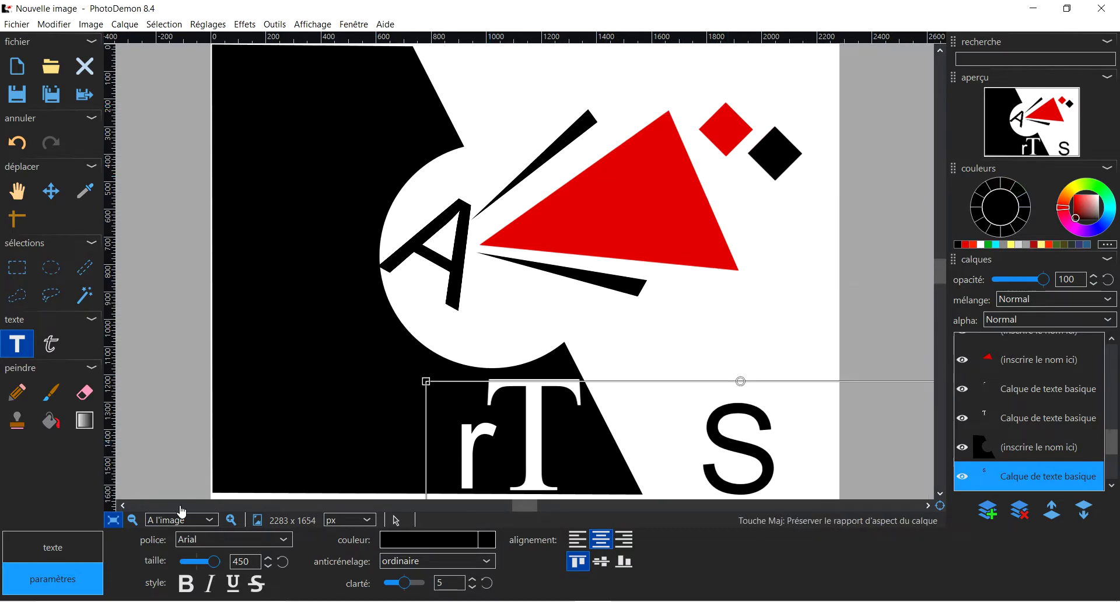
drag(215, 564, 223, 565)
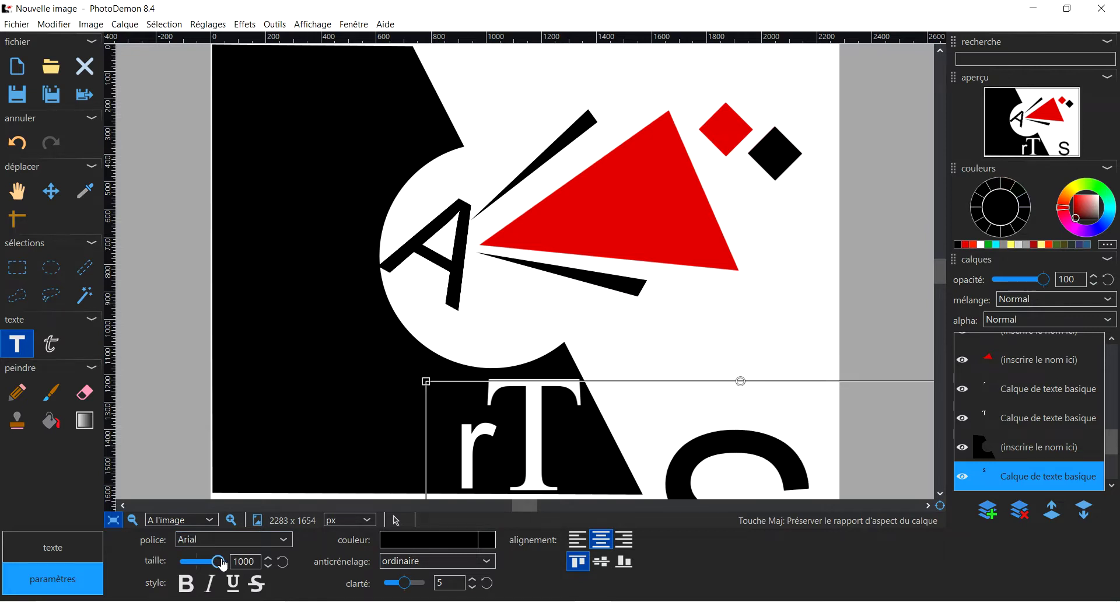
drag(701, 470, 703, 330)
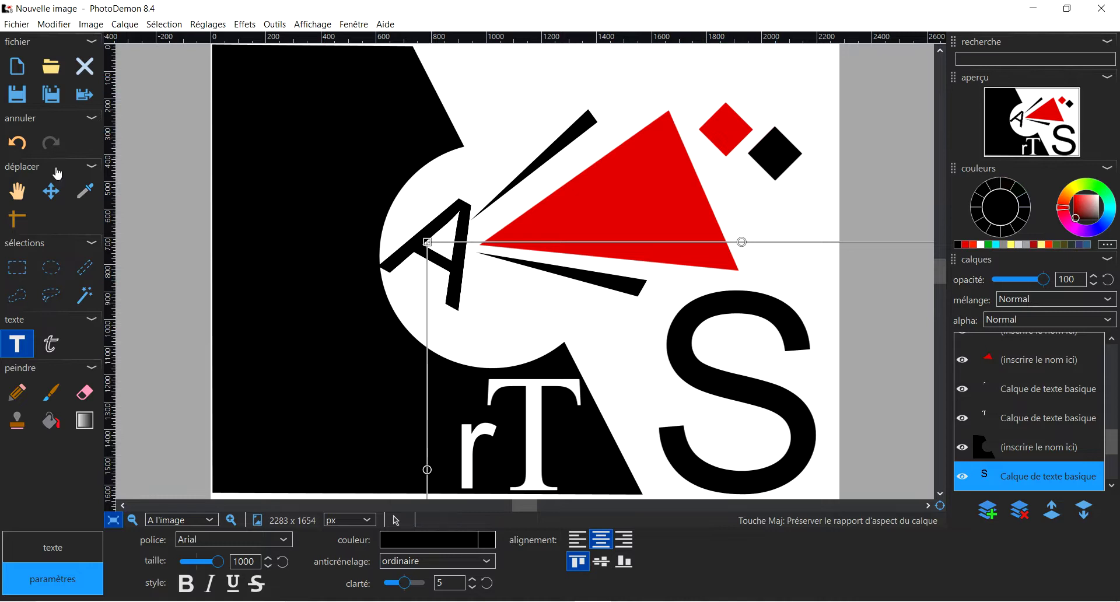
Make the background layer active with the Move tool and start saving the image under the file name "docuemen"
click(50, 191)
click(481, 69)
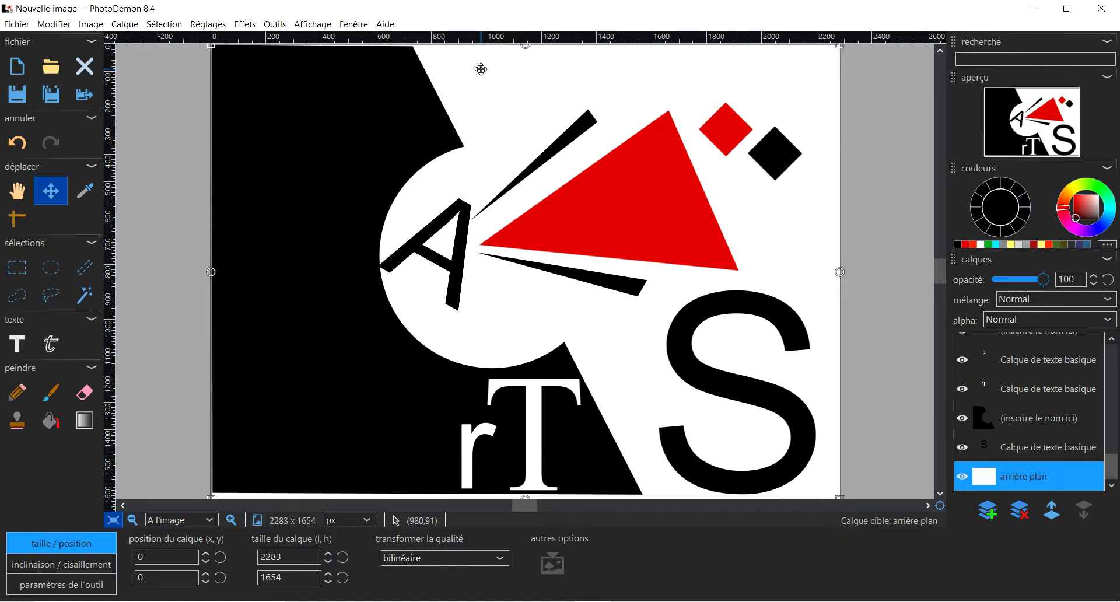
click(16, 26)
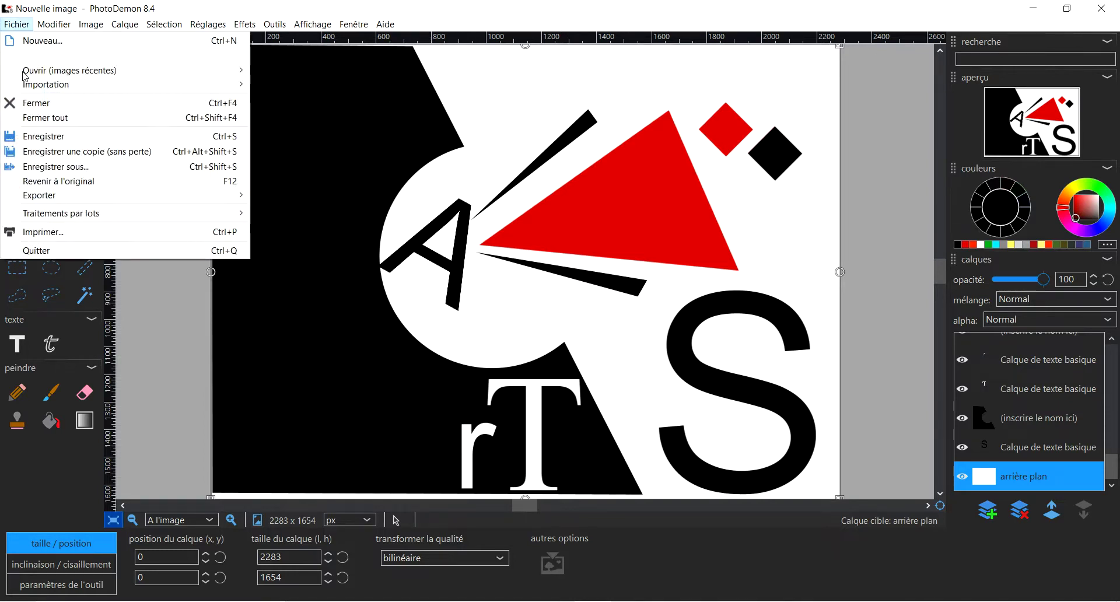
click(41, 137)
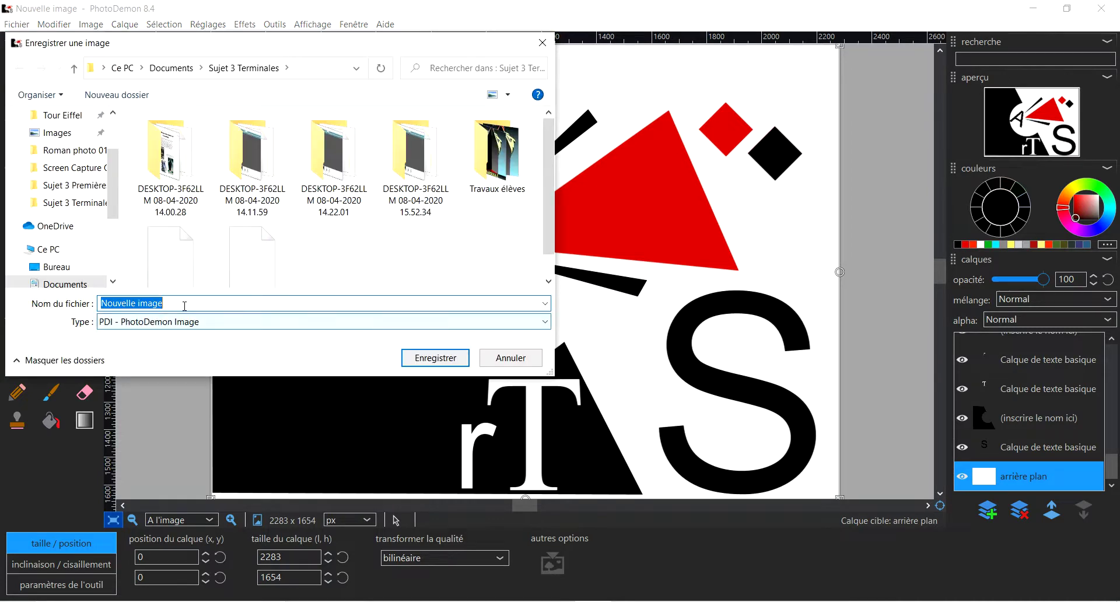
drag(184, 306, 95, 304)
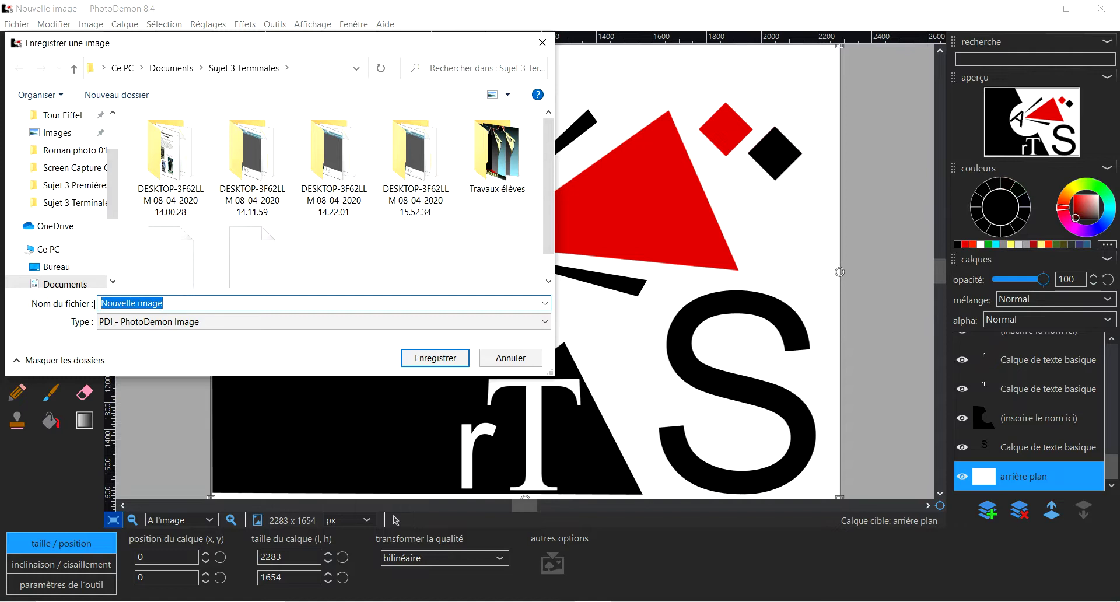
text(docuemen)
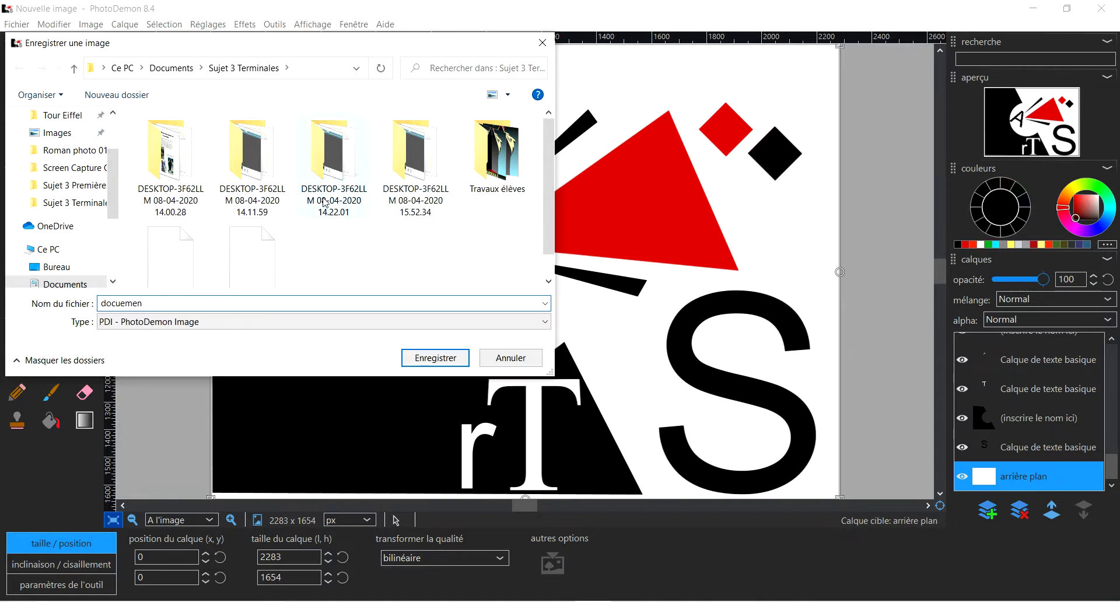
Set the save location to the "Sujet 1 secondes" folder in Documents
click(357, 73)
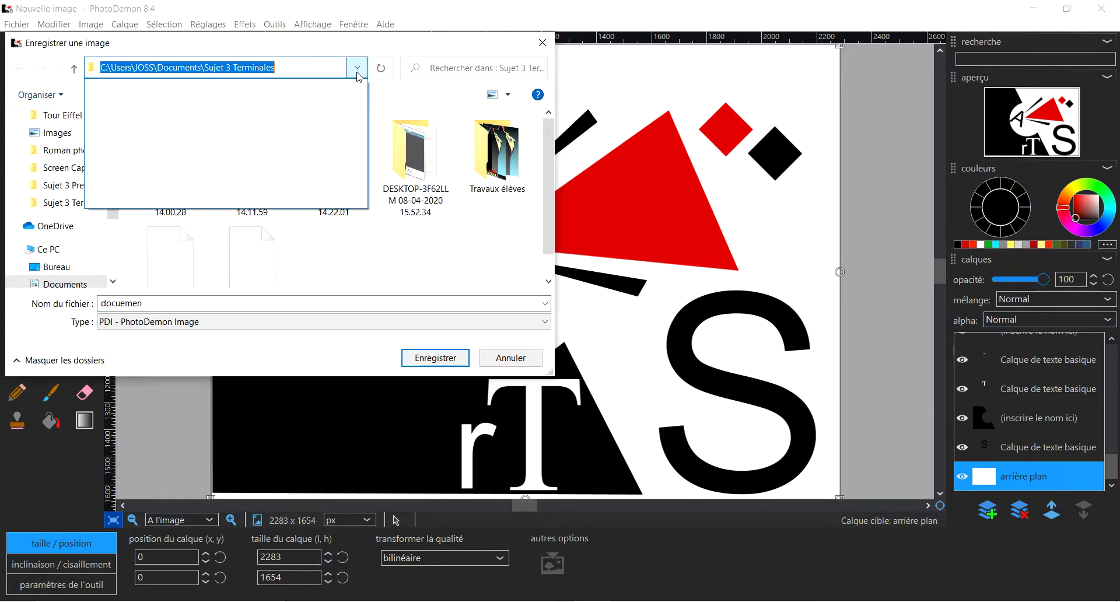
click(417, 42)
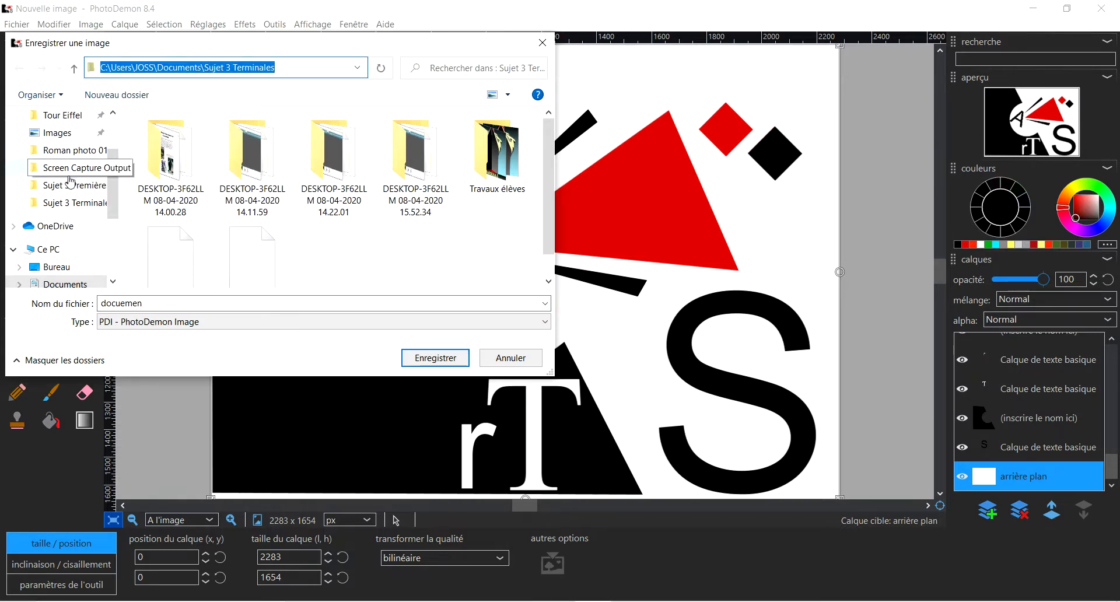
click(74, 69)
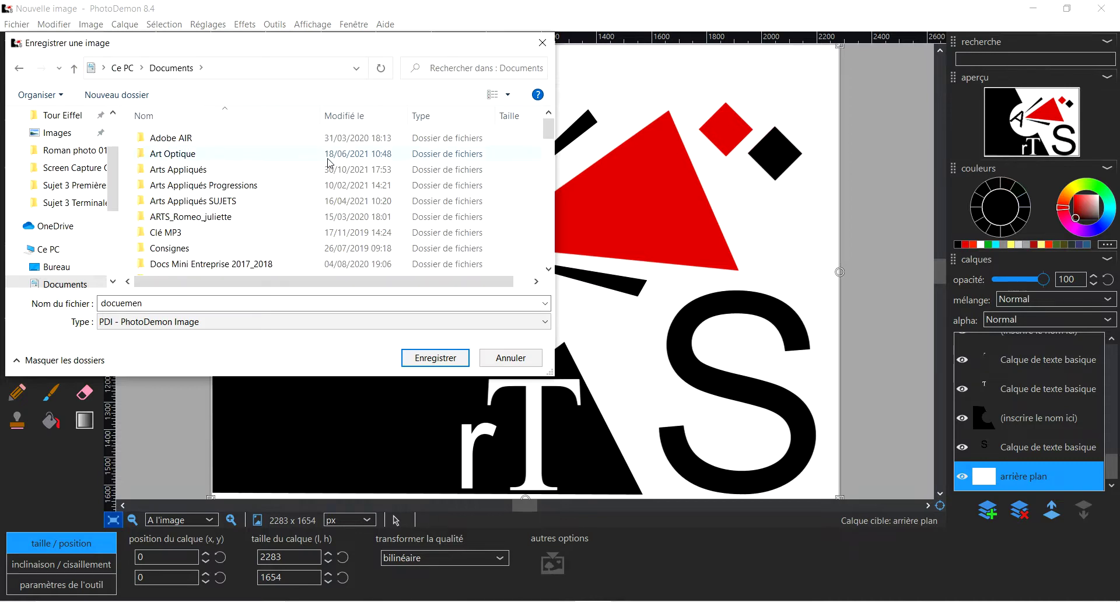
drag(548, 129, 549, 219)
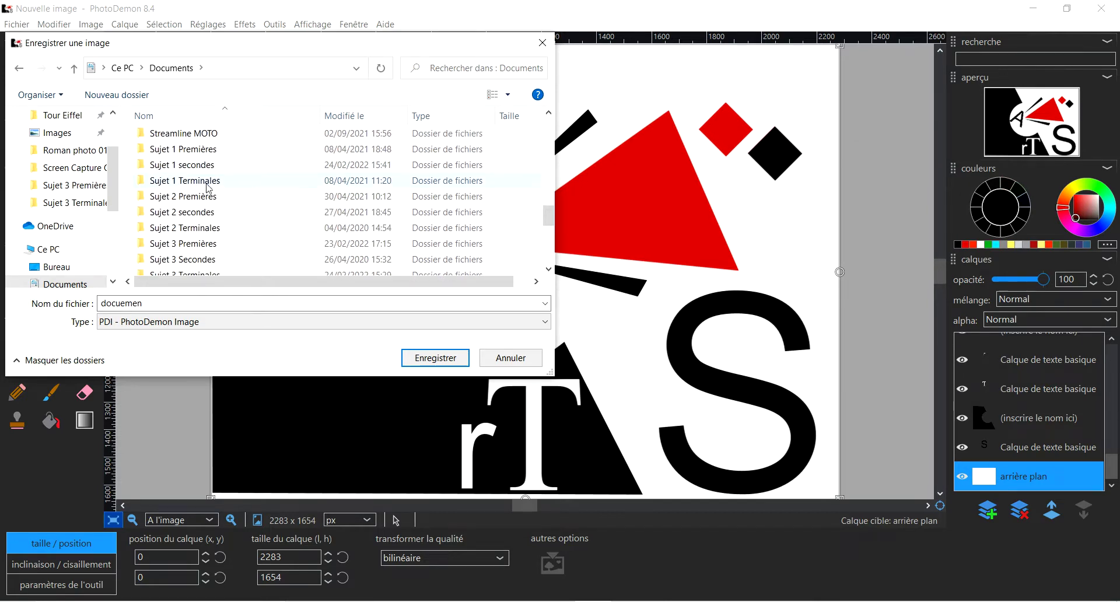
double_click(196, 169)
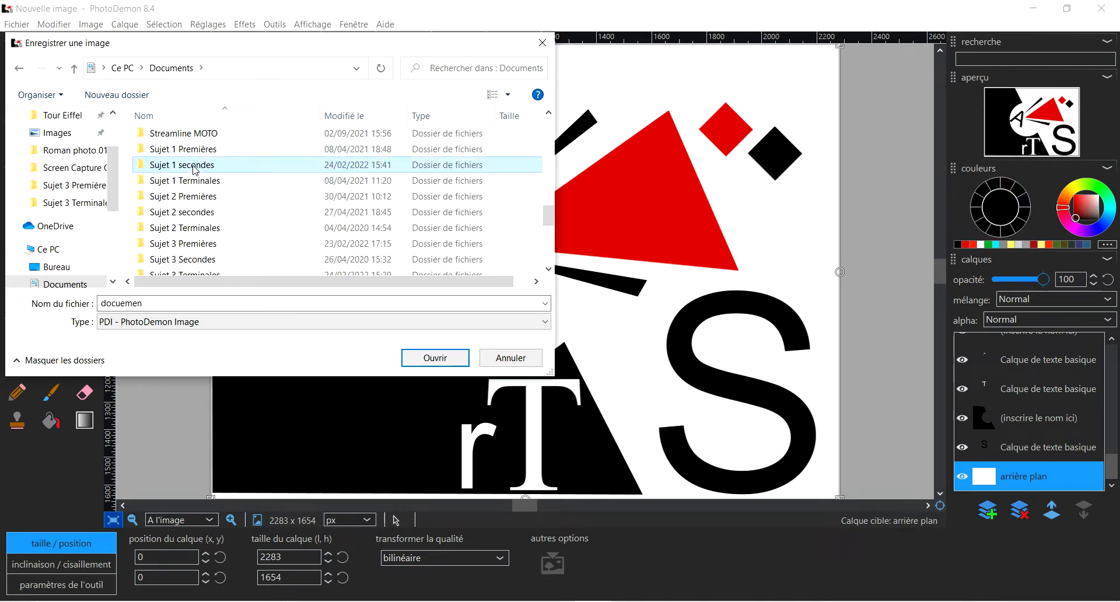
Name the file "Document arts" and save it as a PDI PhotoDemon image
click(187, 302)
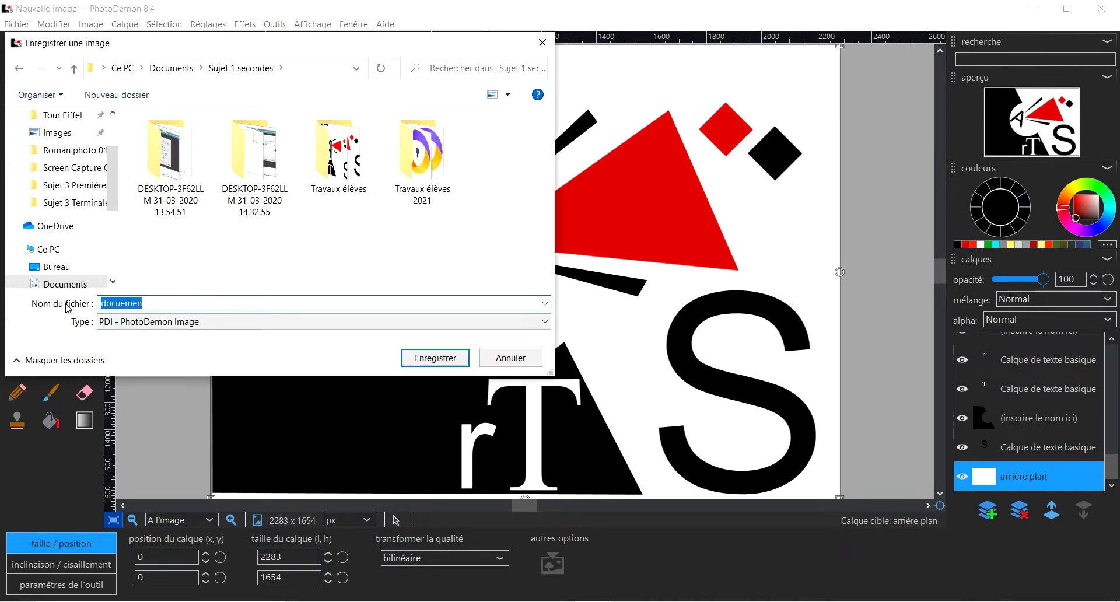
text(Document)
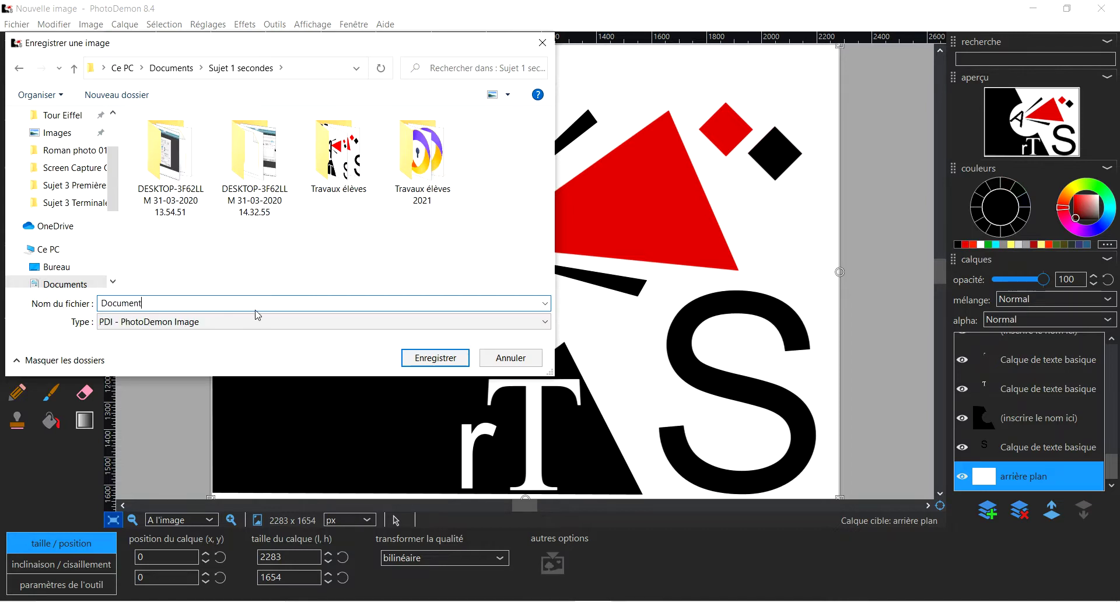
text( arts)
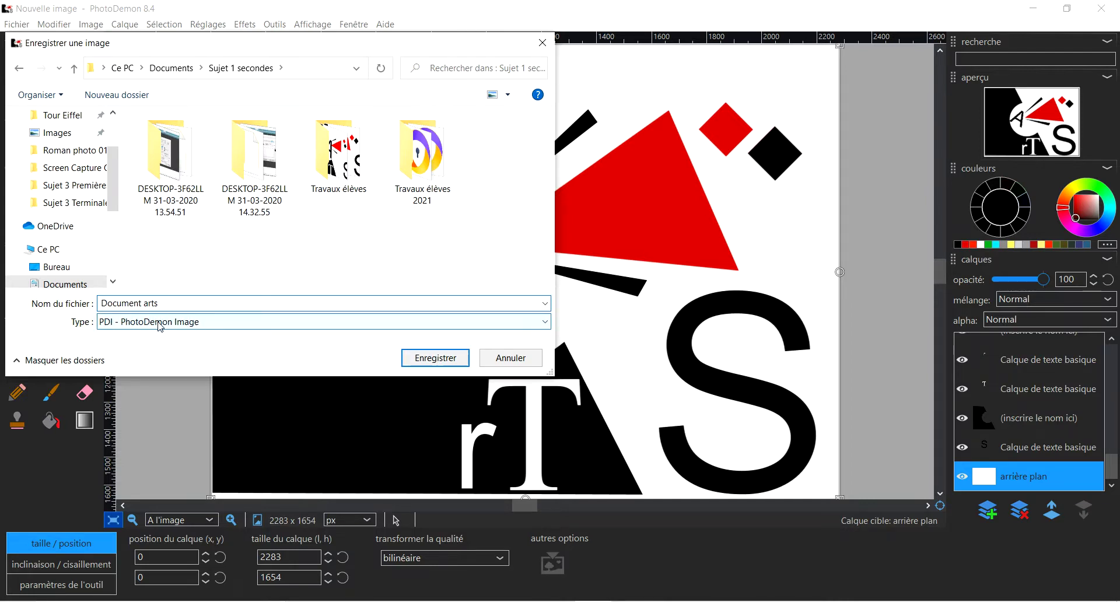
click(440, 359)
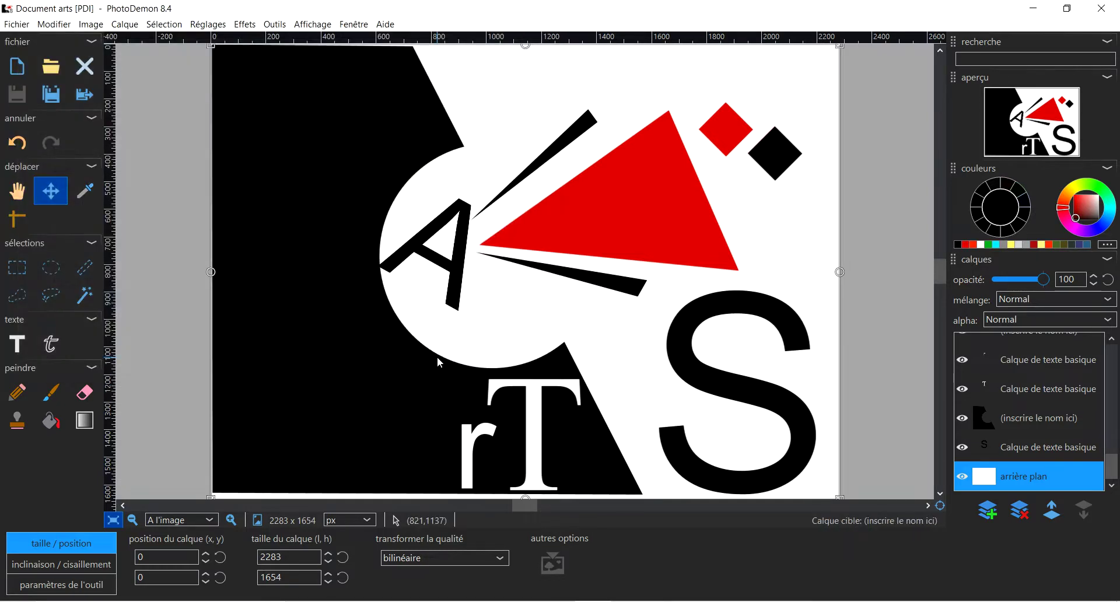
Save the poster also as a JPG named "Document arts (2)", keeping quality 99 and optimised baseline compression
click(17, 24)
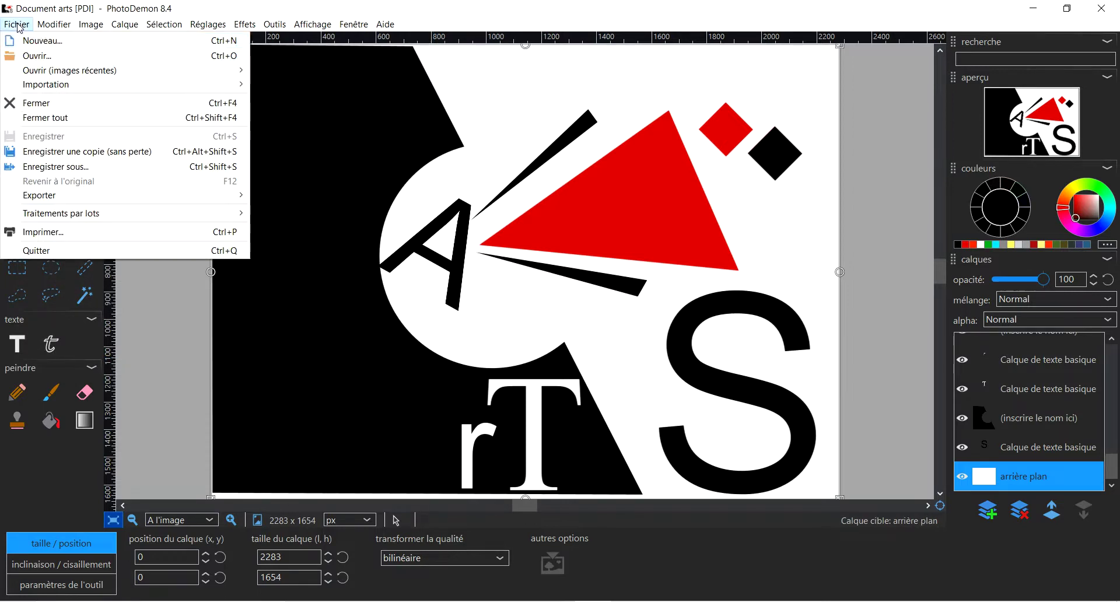
click(52, 167)
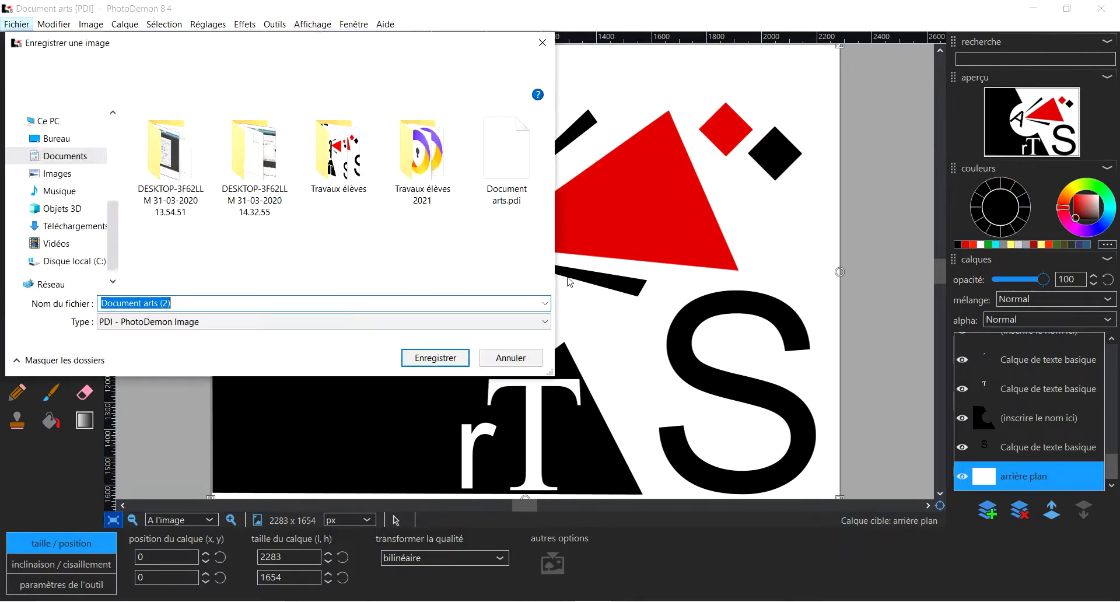
click(547, 324)
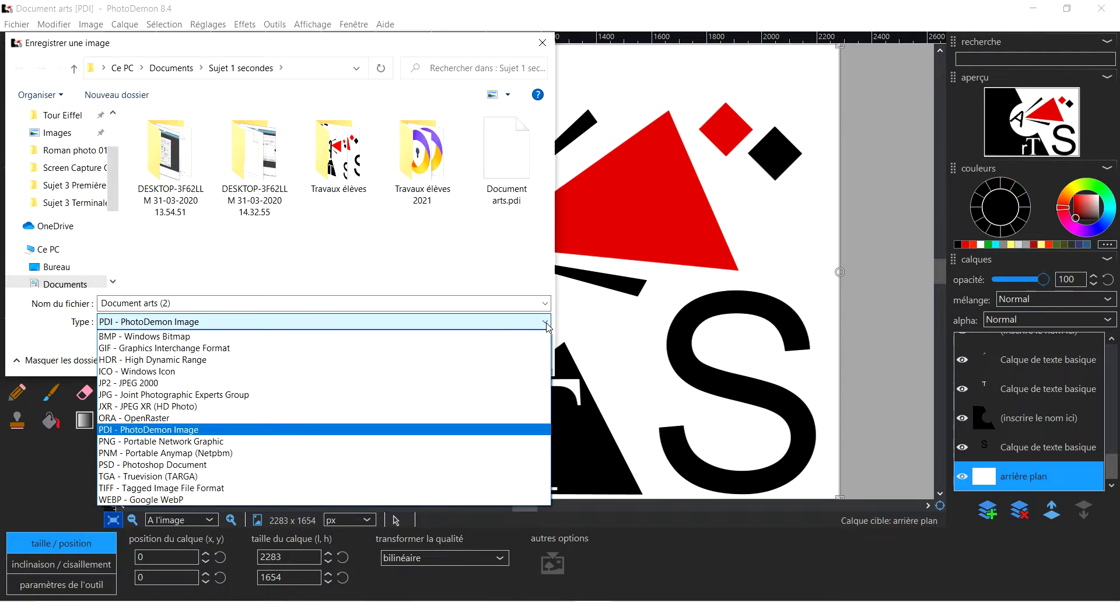
click(426, 394)
click(459, 364)
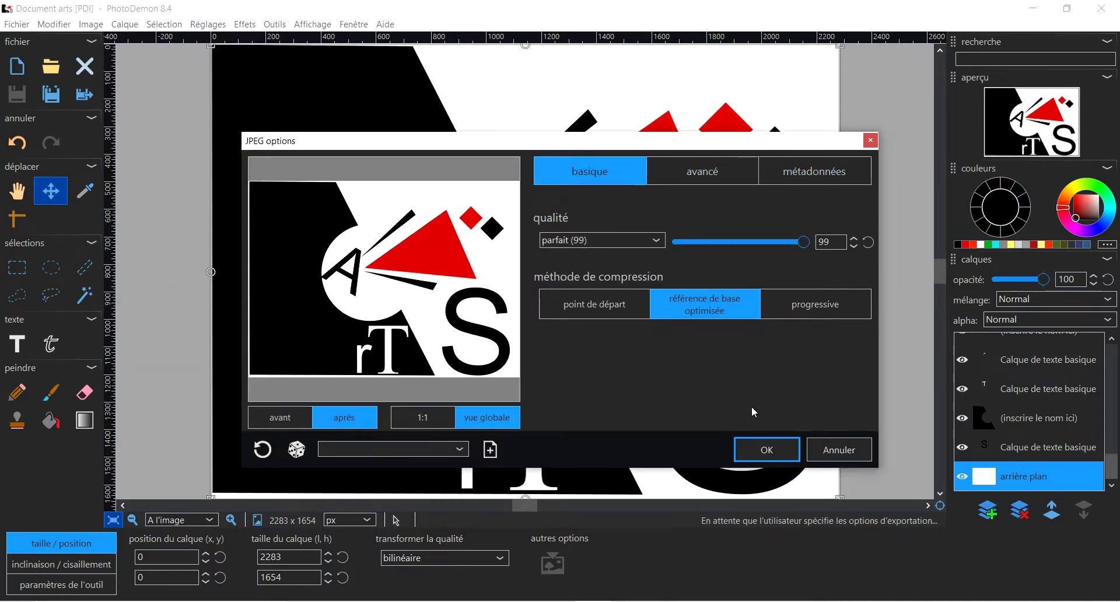
click(758, 449)
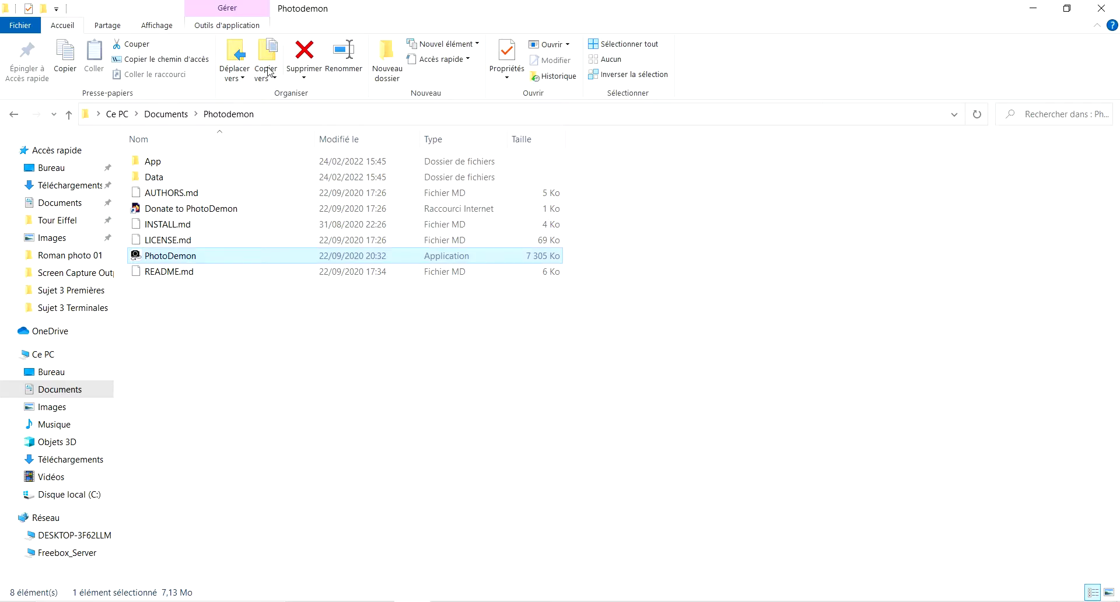
Switch to File Explorer and open the "Document arts (2)" picture from the "Sujet 1 secondes" folder in Documents to check it
click(66, 202)
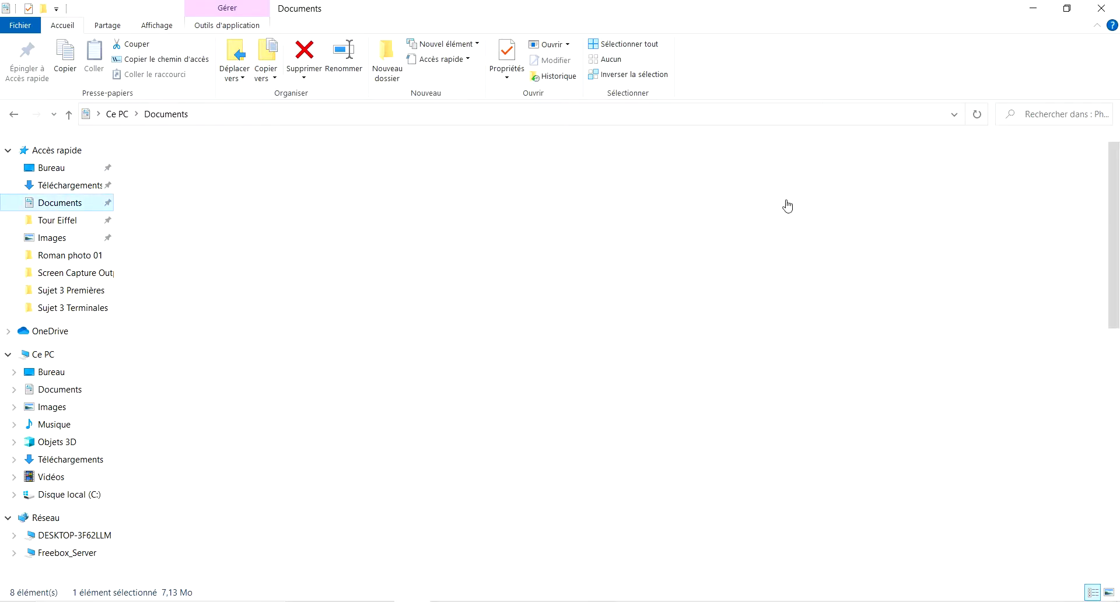
drag(1114, 262, 1114, 344)
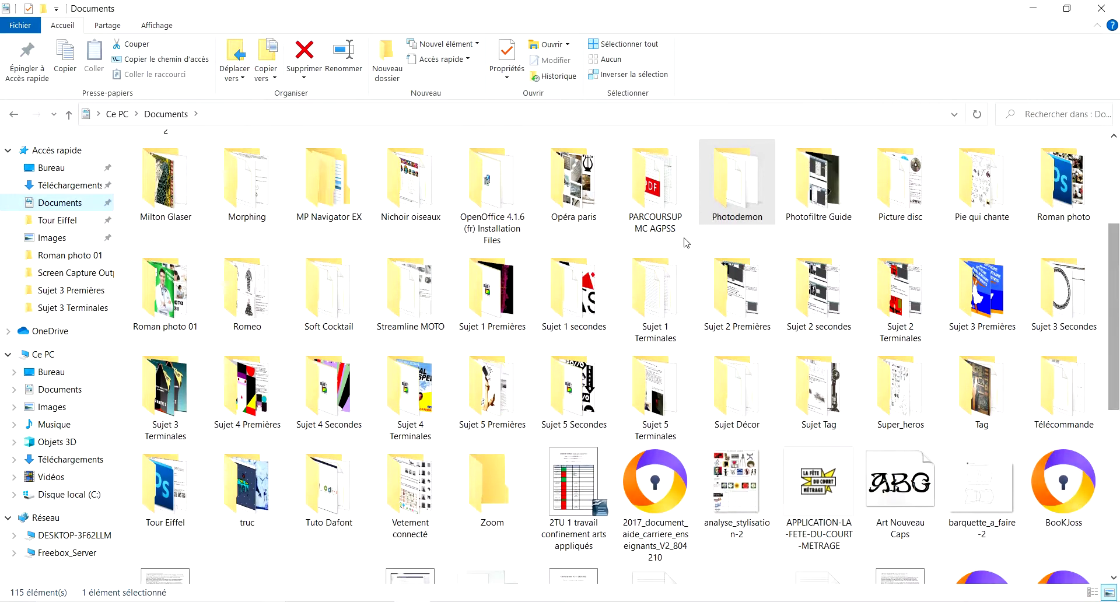
double_click(588, 289)
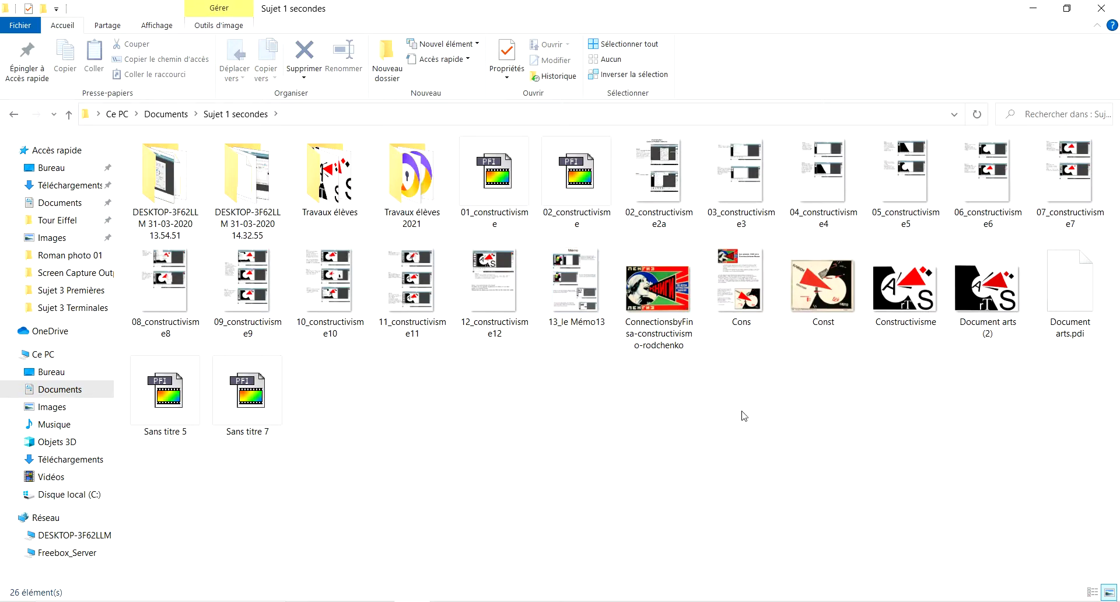
click(994, 285)
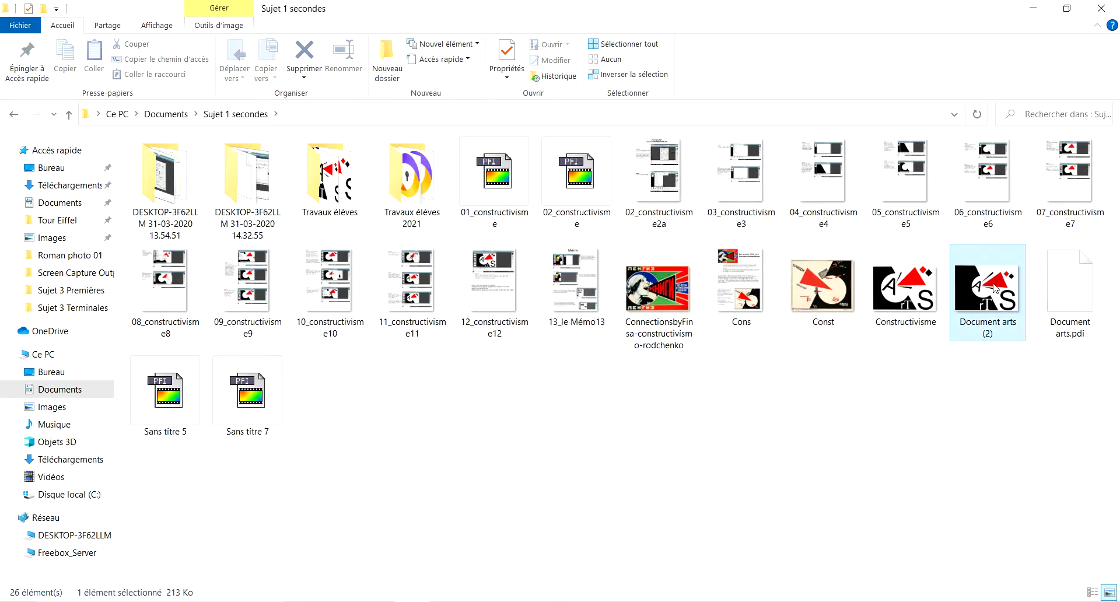
double_click(994, 286)
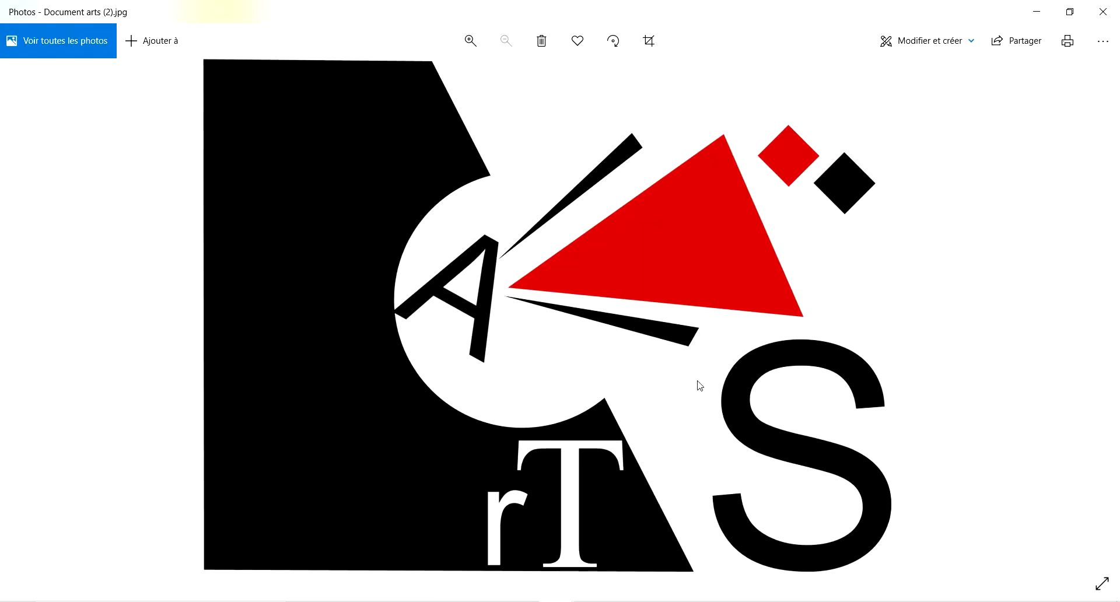
Switch from the Photos viewer back to the poster in PhotoDemon
key(alt+Tab)
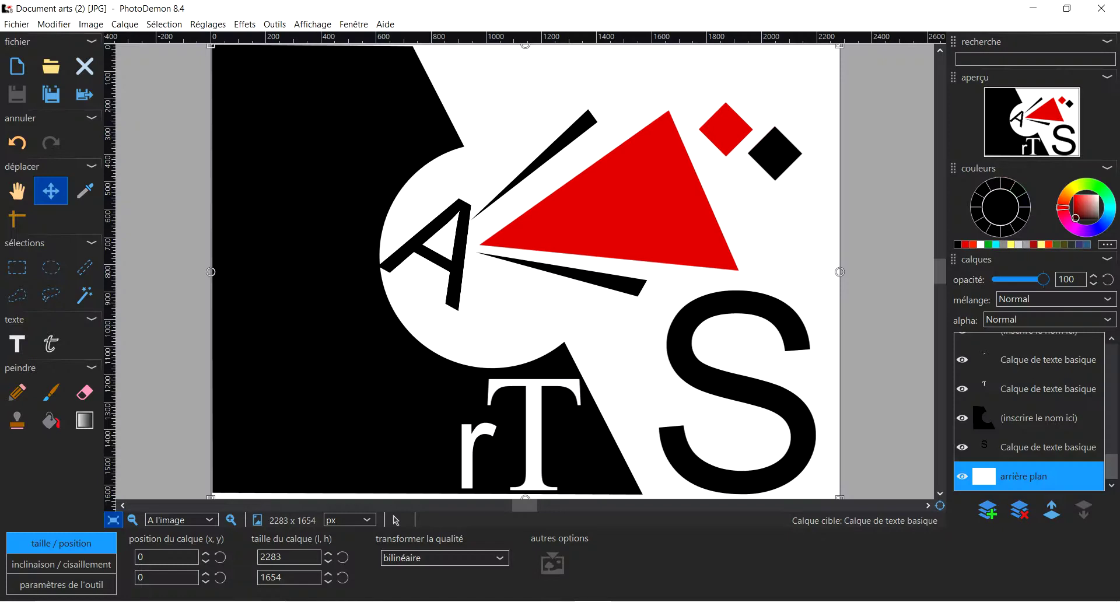
click(557, 601)
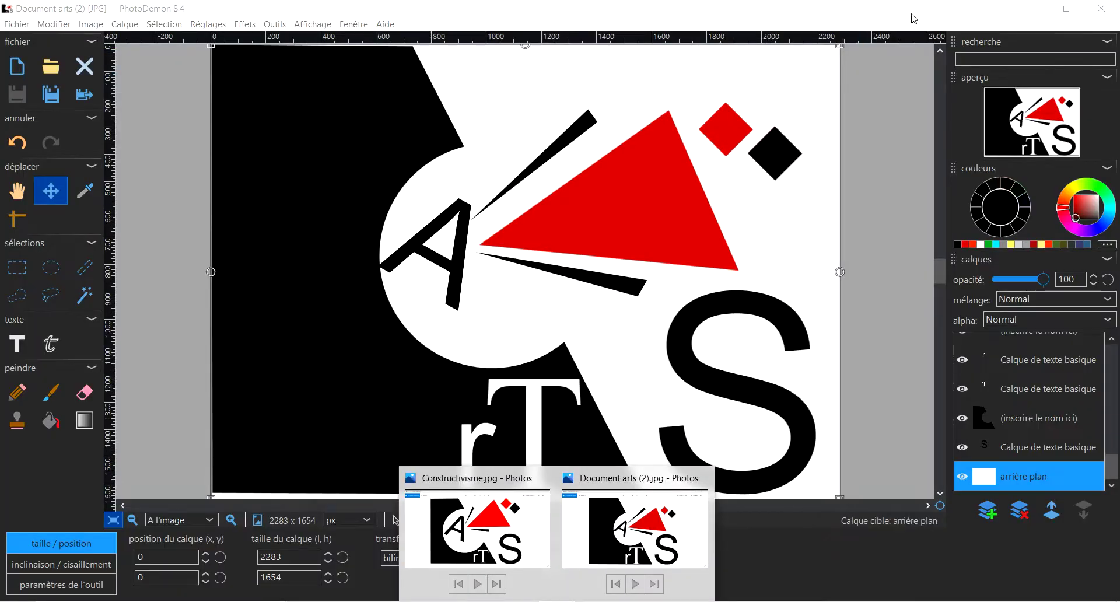
click(914, 19)
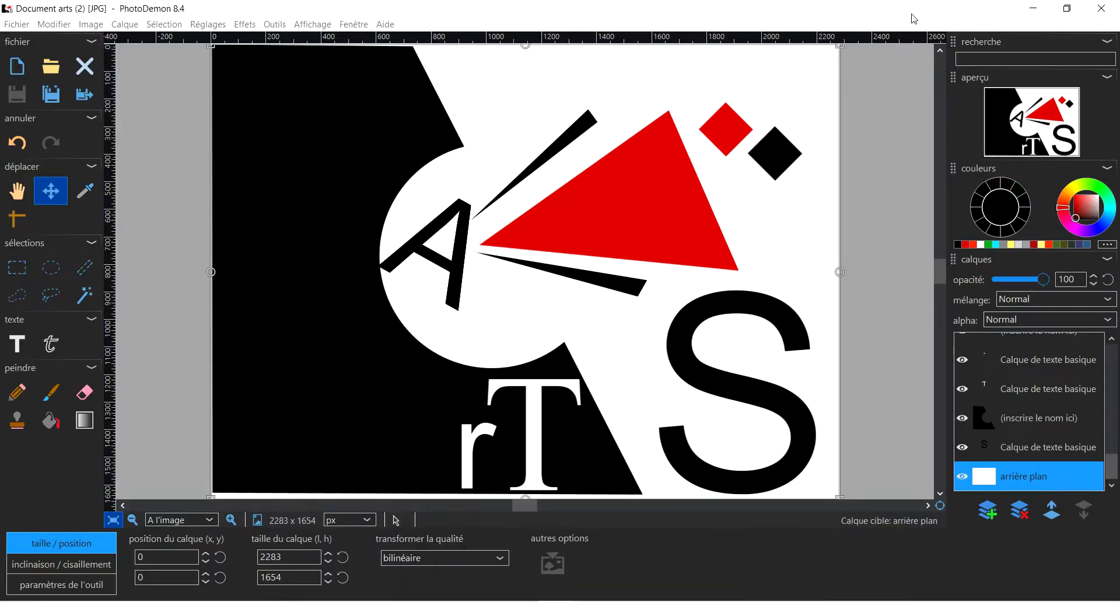